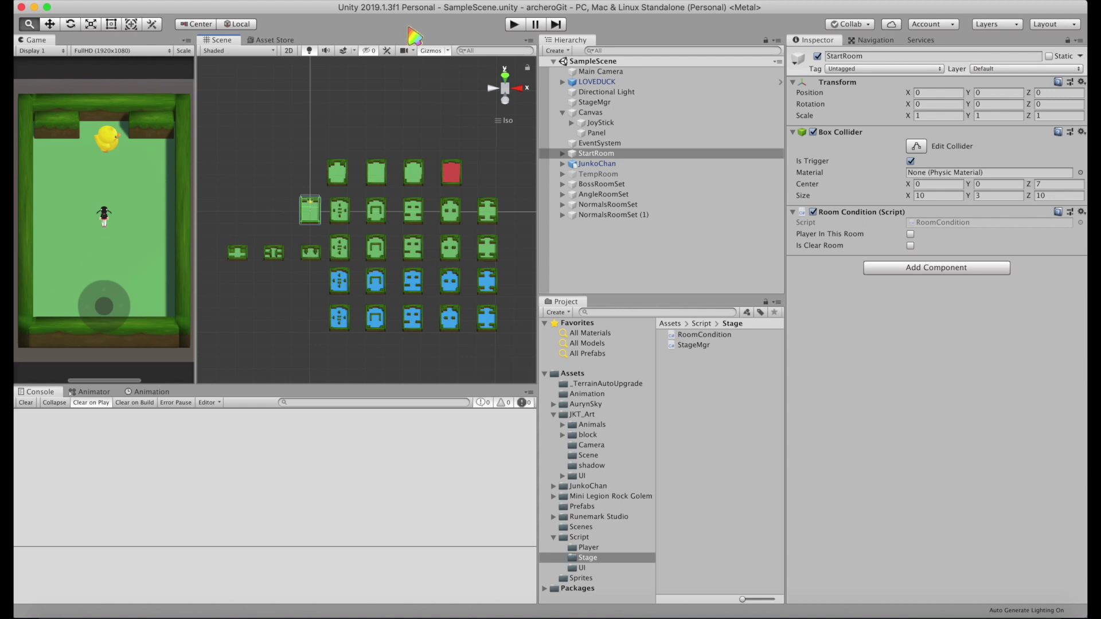
Select the Canvas, switch the Scene gizmo to the Back view, and widen the Game view
left_click(590, 113)
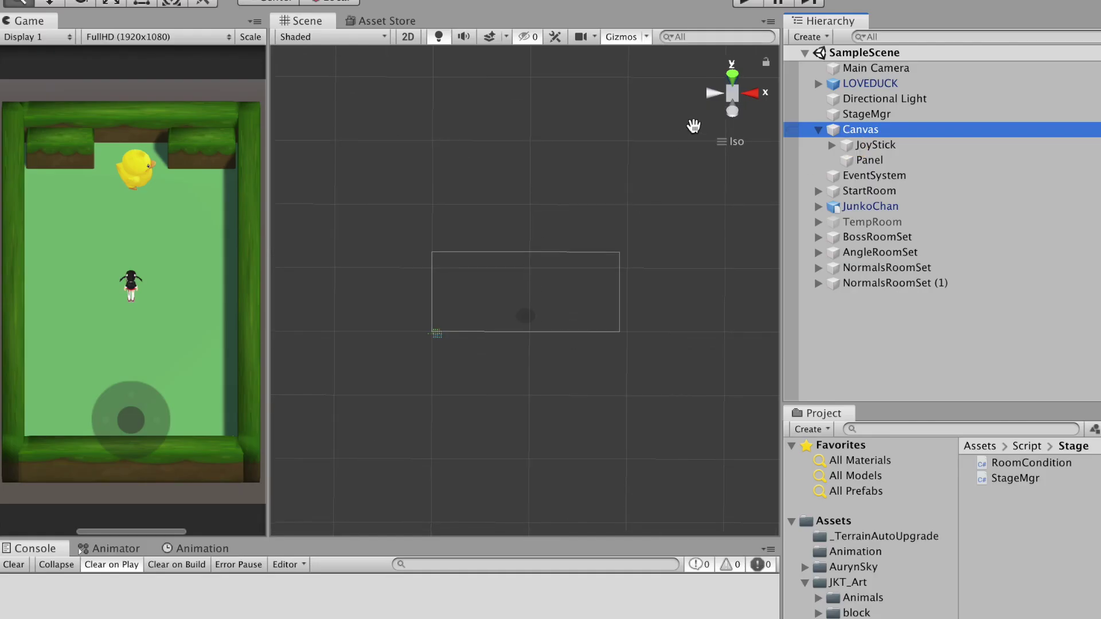
left_click(734, 111)
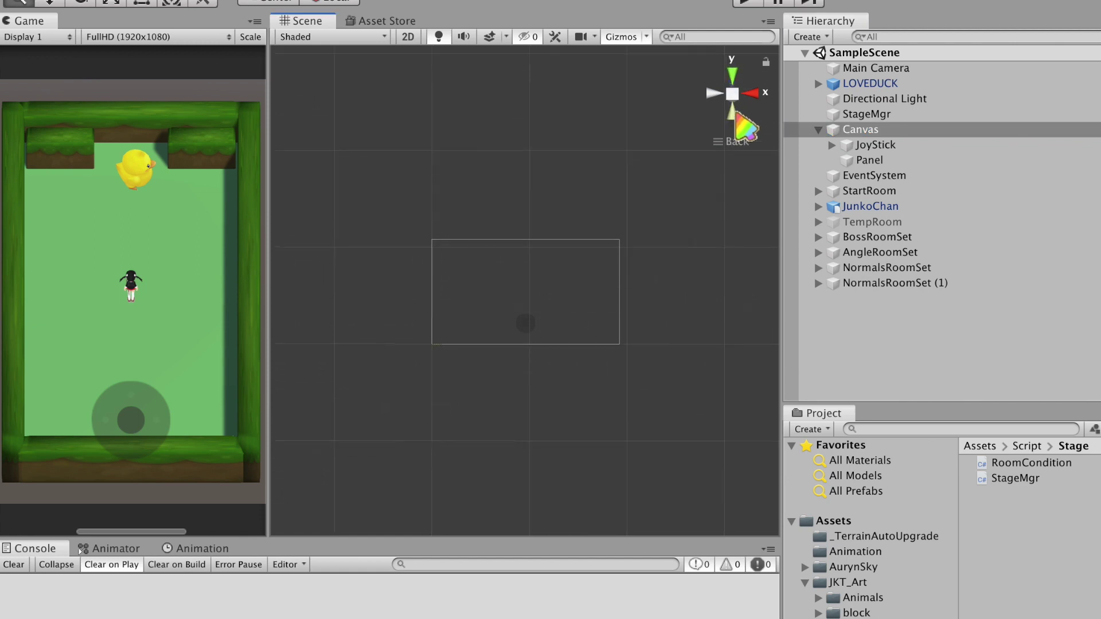
scroll(578, 320, "up", 2)
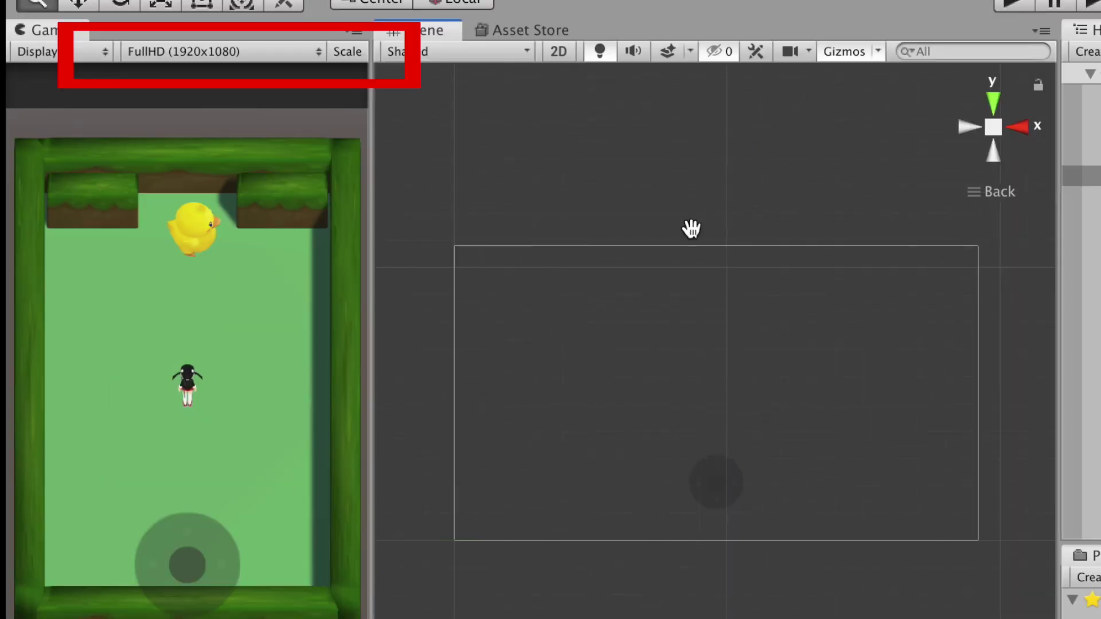
left_click_drag(372, 366, 925, 367)
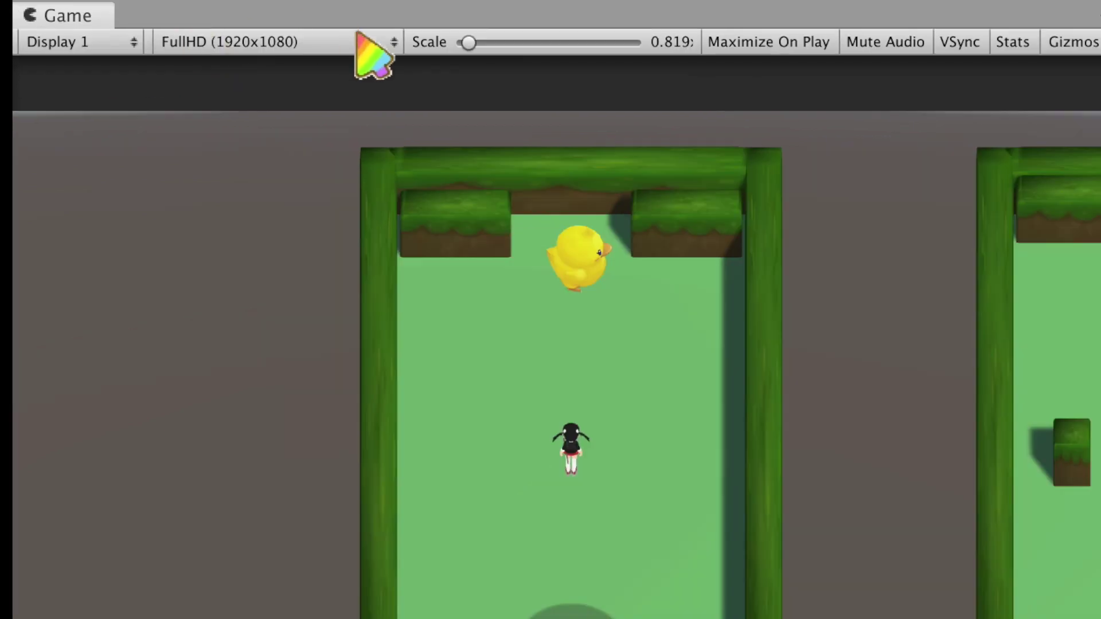
Add a PhoneSize Fixed Resolution preset of 1080x1920 to the Game view's resolution list
left_click(235, 41)
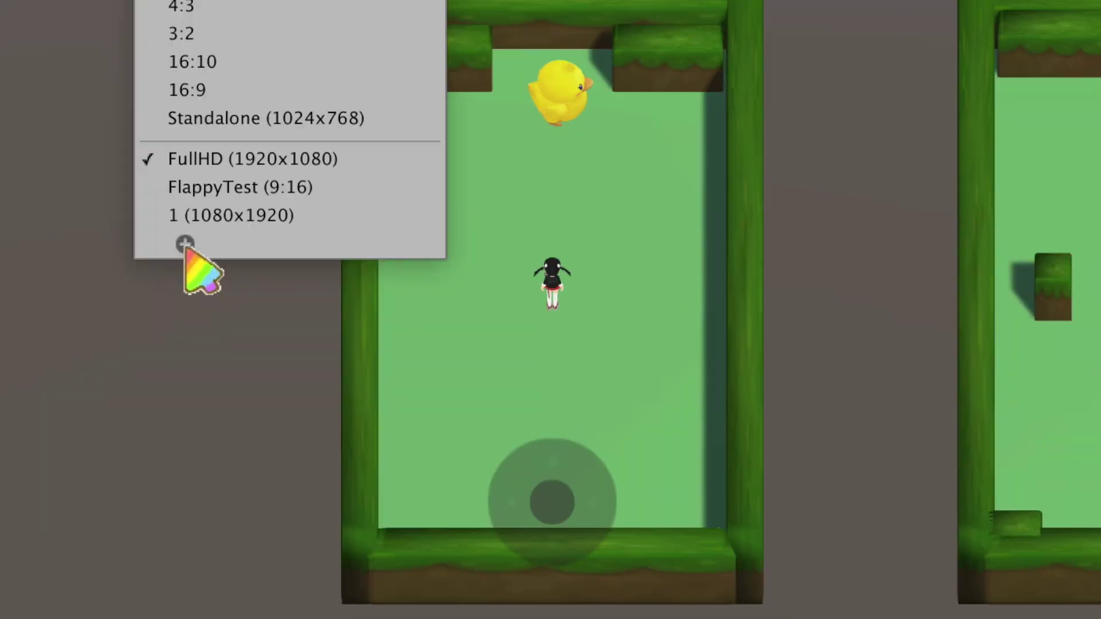
left_click(203, 409)
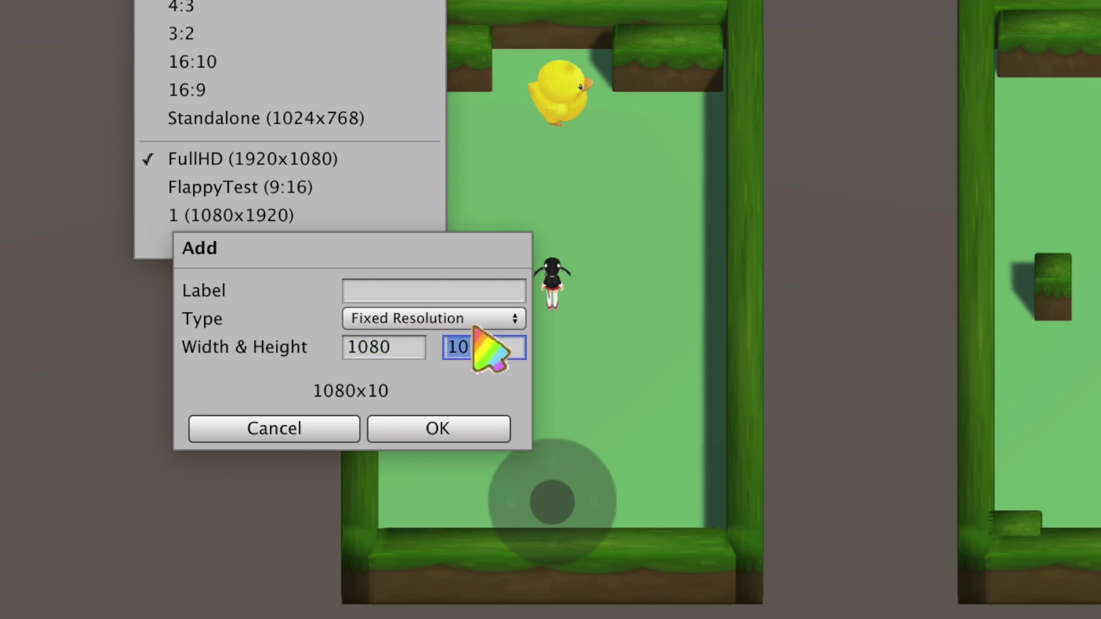
type("20")
key("shift+Tab")
key("shift+Tab")
key("shift+Tab")
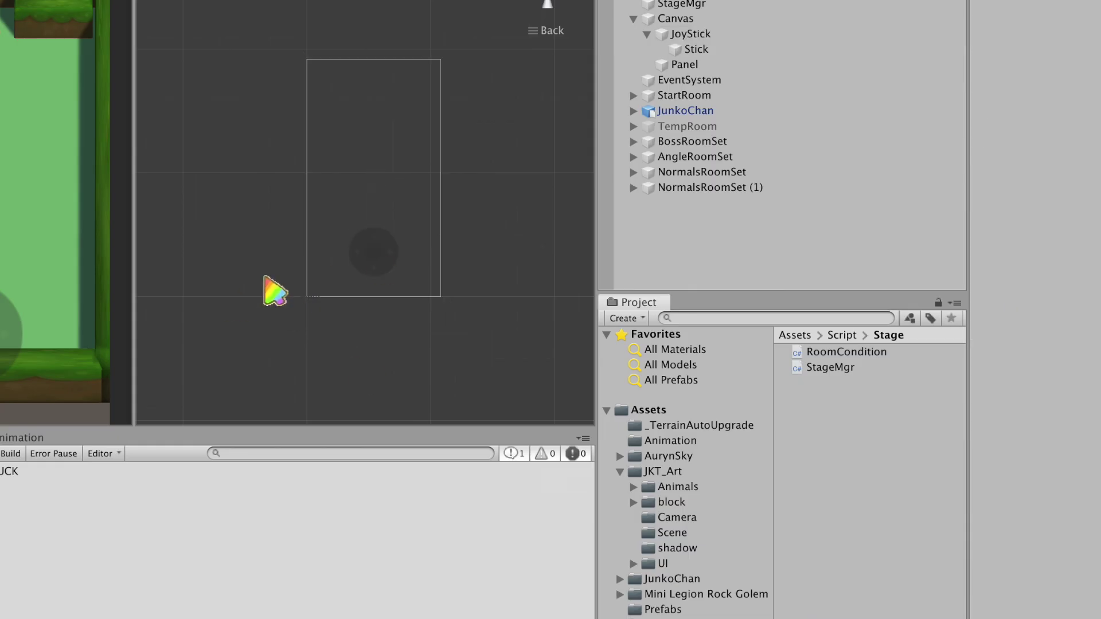
left_click(675, 19)
Create a UI Slider under the Canvas and size it 900 wide by 200 high
right_click(676, 18)
left_click(848, 445)
type("w")
key("Escape")
key("Tab")
type("200")
key("shift+Tab")
type("900")
key("Return")
Delete the slider's Handle Slide Area and set its value to about 0.9
left_click(619, 184)
key("super+BackSpace")
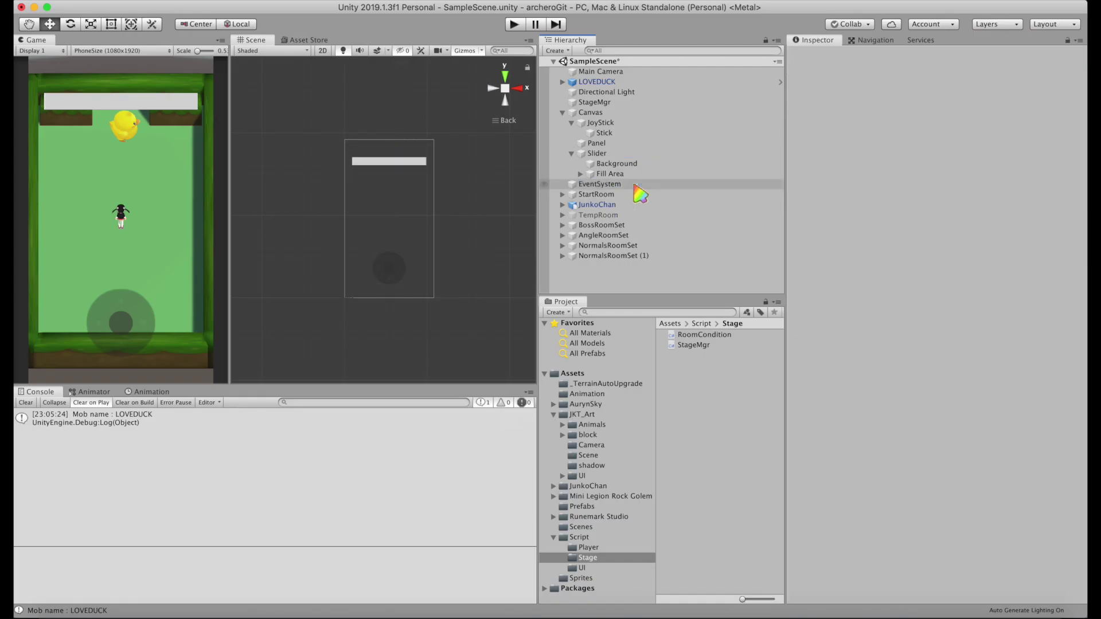
left_click(597, 153)
left_click_drag(908, 474, 1025, 474)
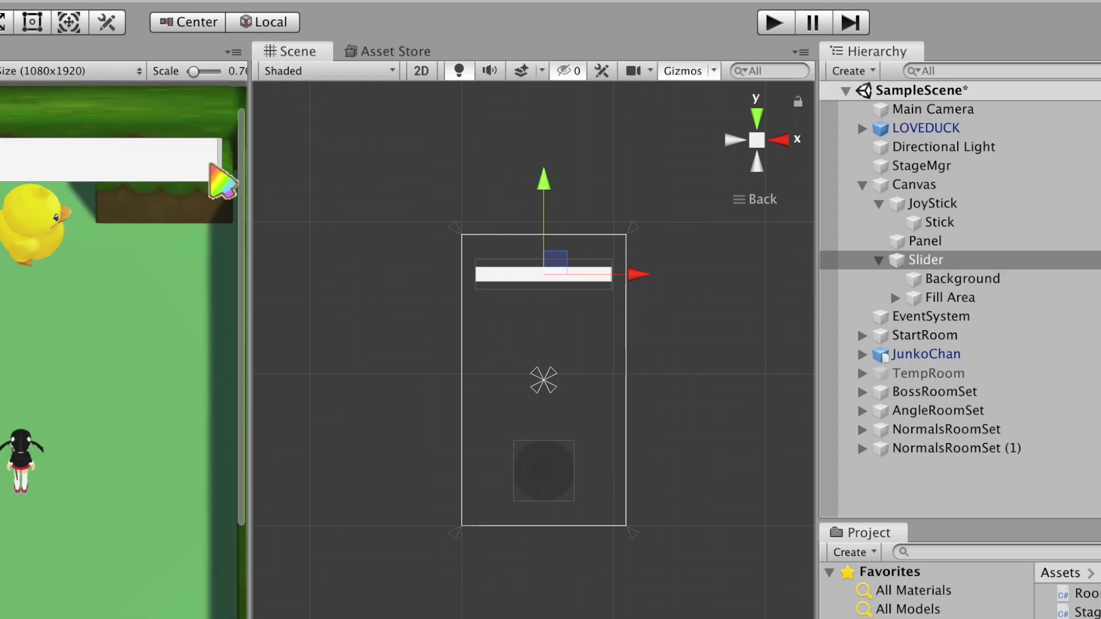
Set the Fill Area's Right inset to 5 and colour the Background orange (F9AF40)
scroll(458, 132, "up", 5)
left_click(405, 217)
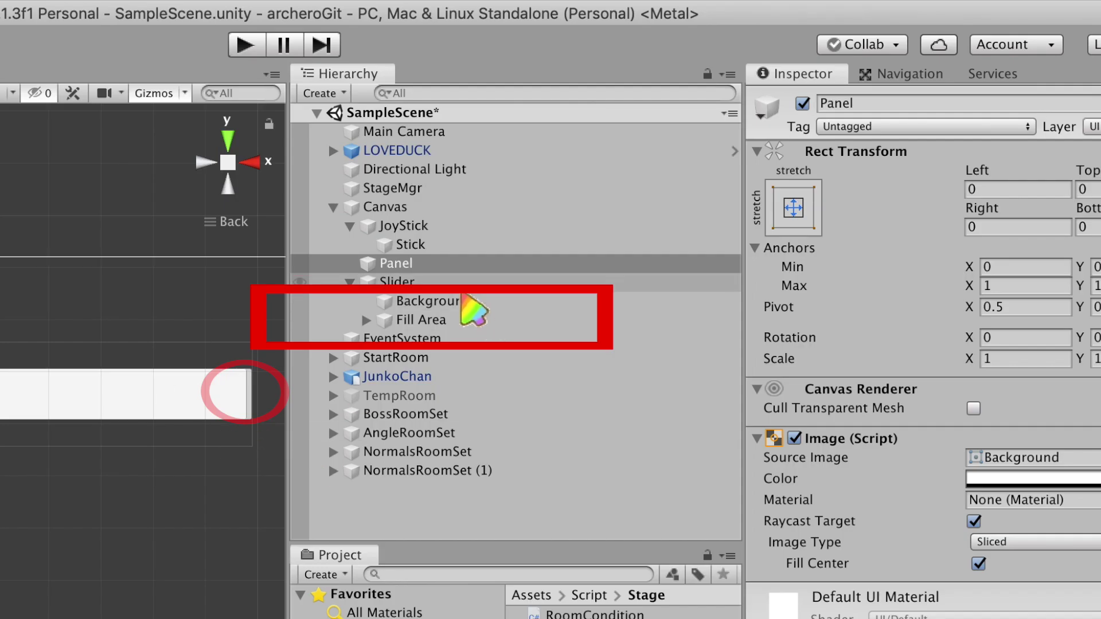
left_click(444, 323)
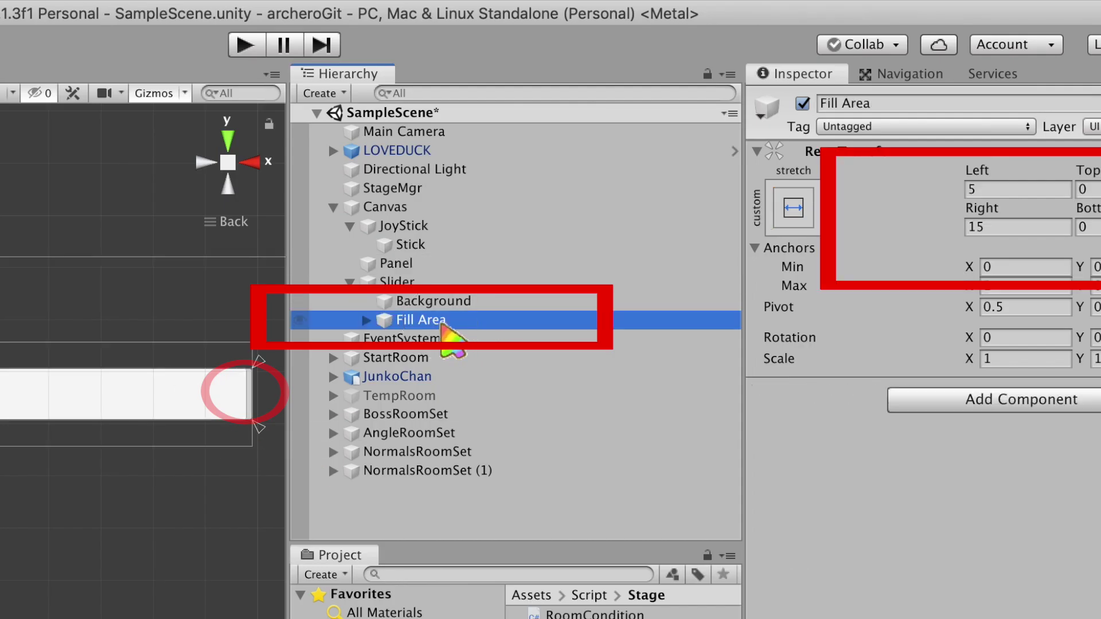
left_click(1009, 228)
type("5")
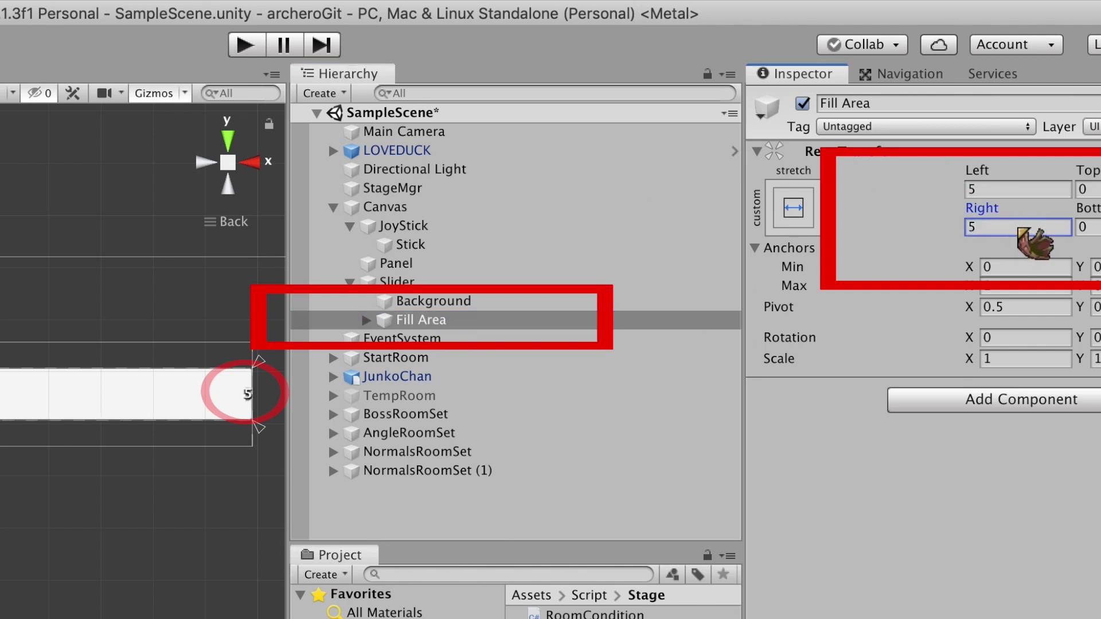
left_click(396, 301)
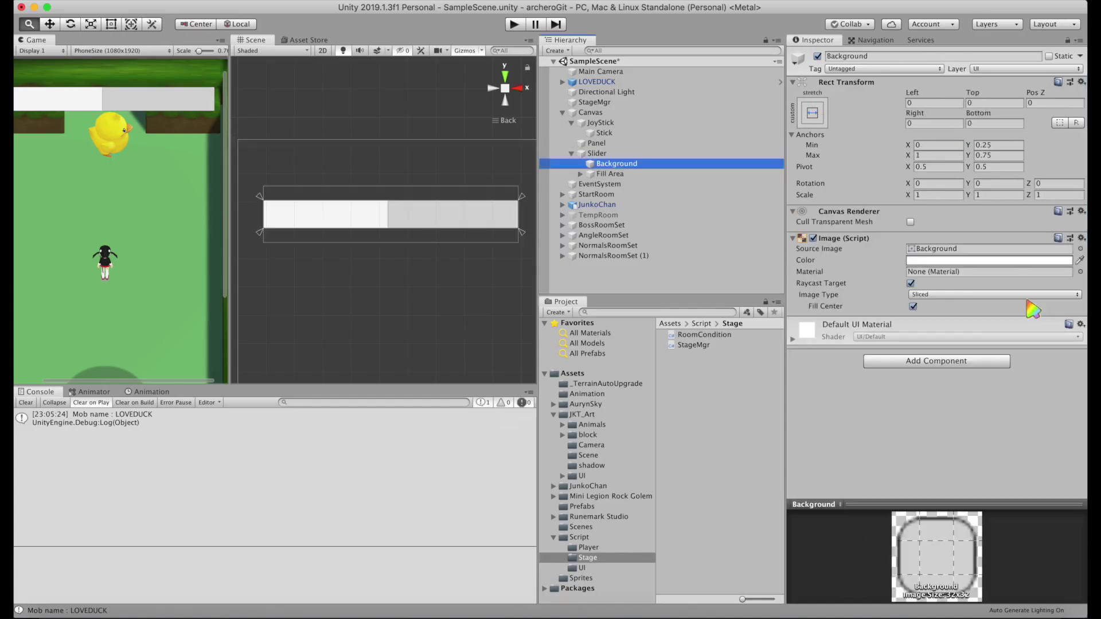
left_click(596, 153)
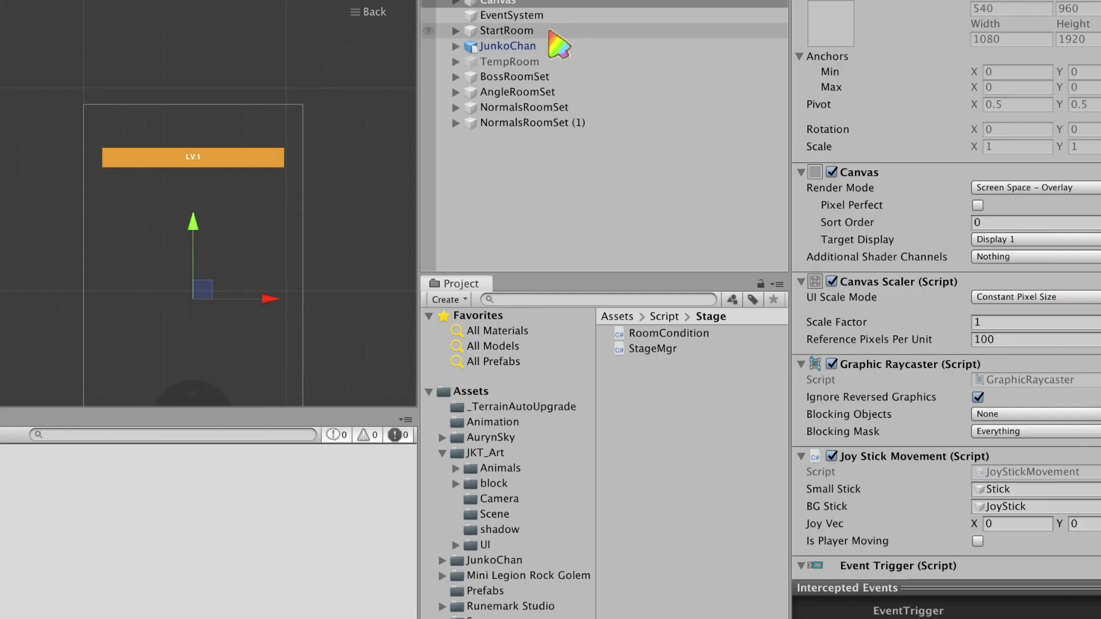
Add a new Canvas under JunkoChan and set its Render Mode to World Space
left_click(507, 45)
left_click(218, 277)
middle_click_drag(217, 277, 218, 150)
left_click(513, 60)
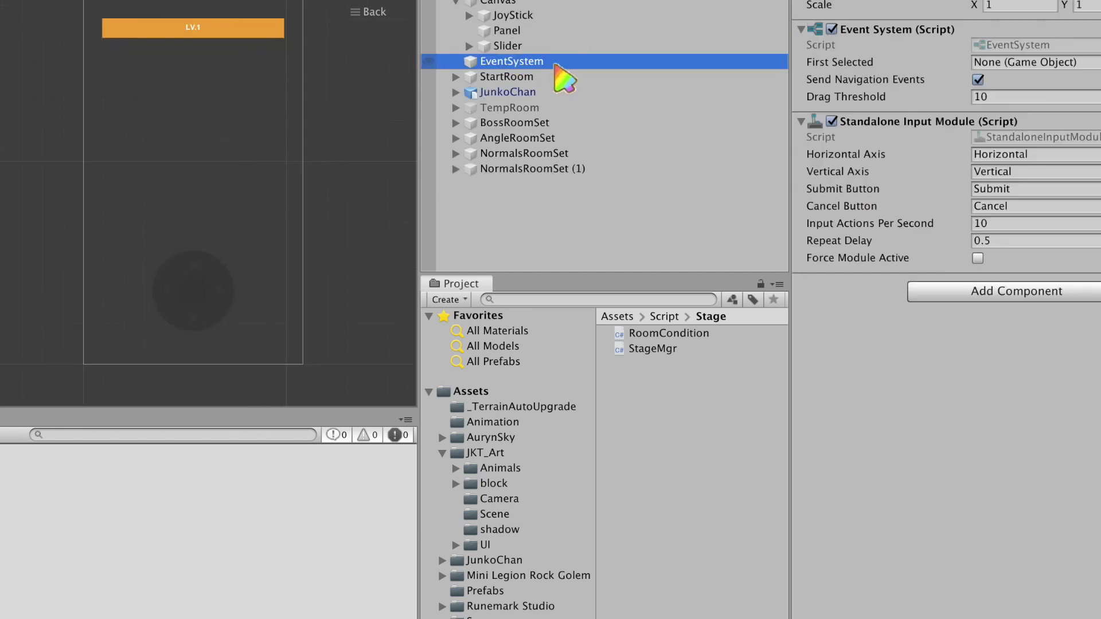
left_click(513, 91)
right_click(513, 92)
mouse_move(551, 462)
left_click(745, 618)
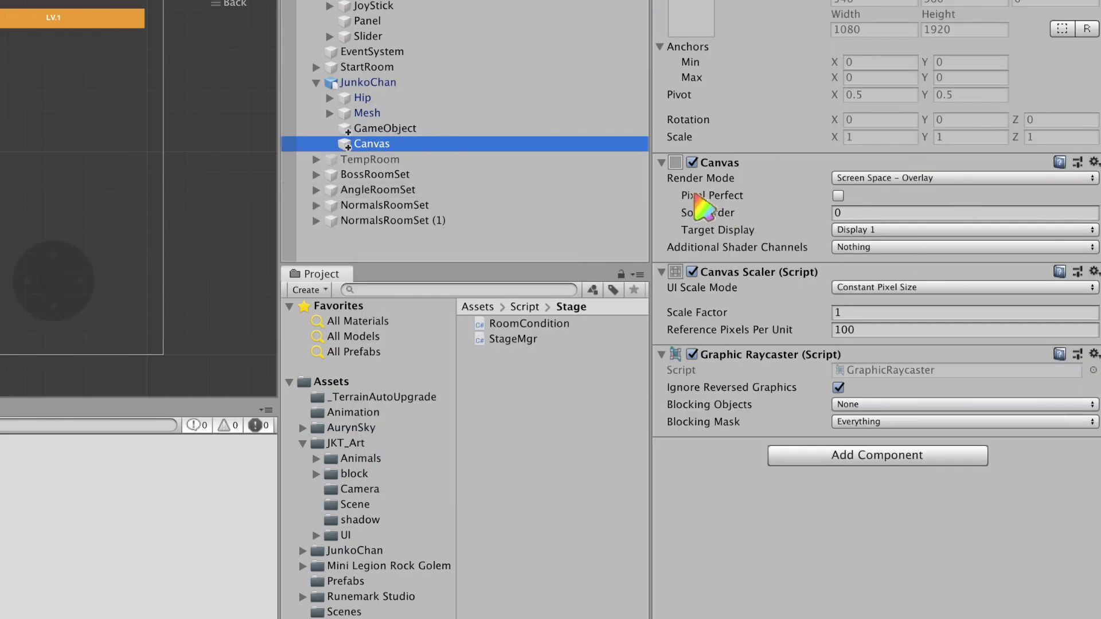
left_click(892, 178)
left_click(909, 220)
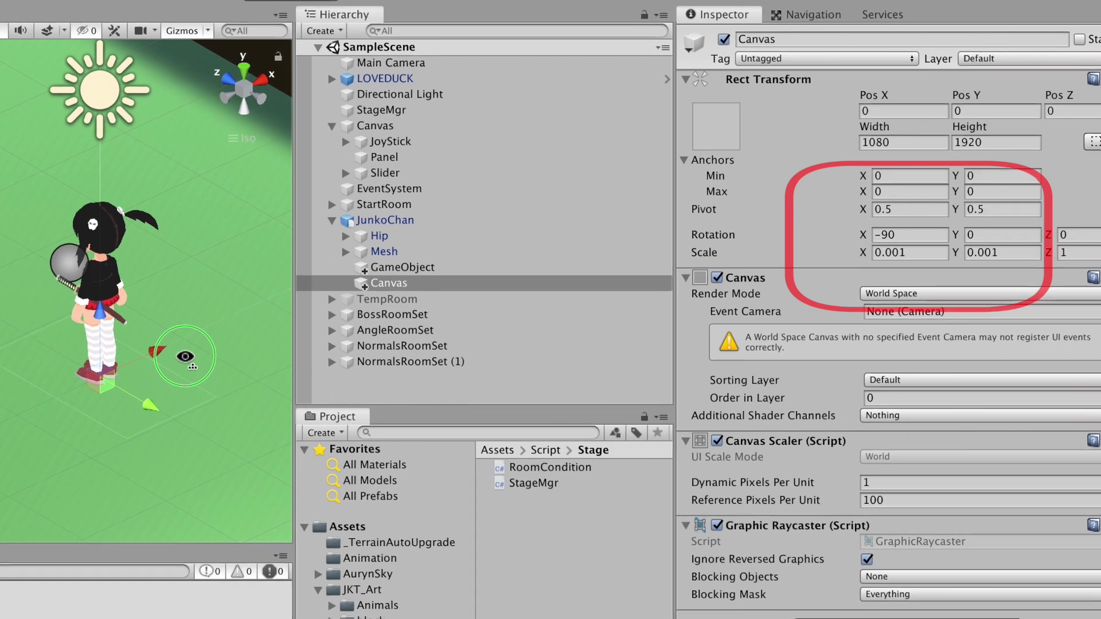
Add a Slider to JunkoChan's canvas, make it 1200 wide, and give it green 95D66B fill
right_click(395, 280)
mouse_move(402, 608)
left_click(754, 594)
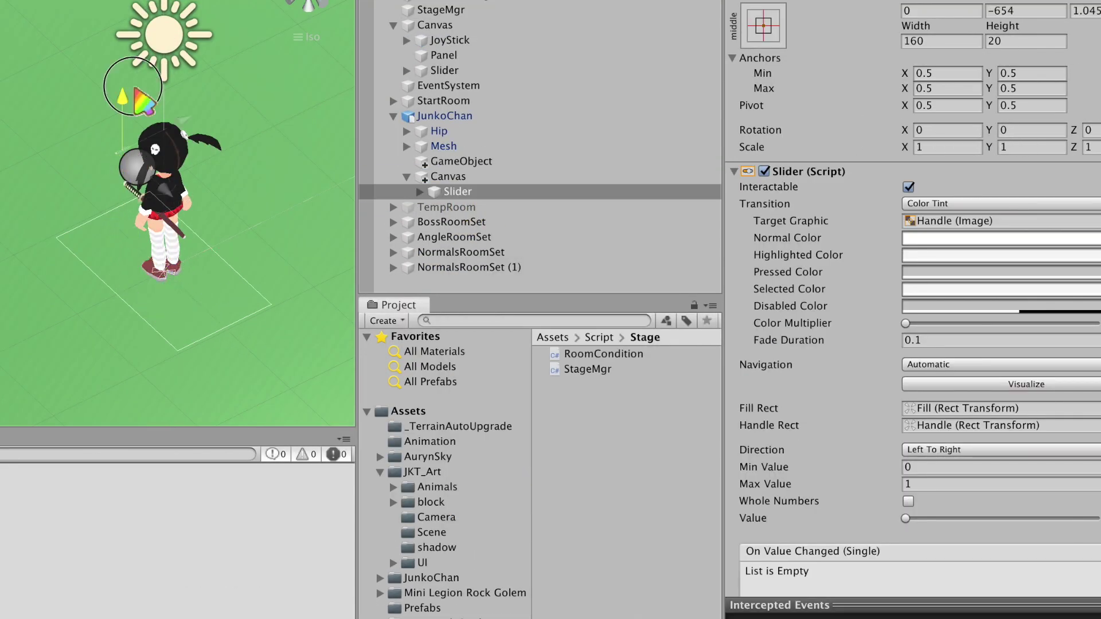
left_click(941, 40)
type("1000")
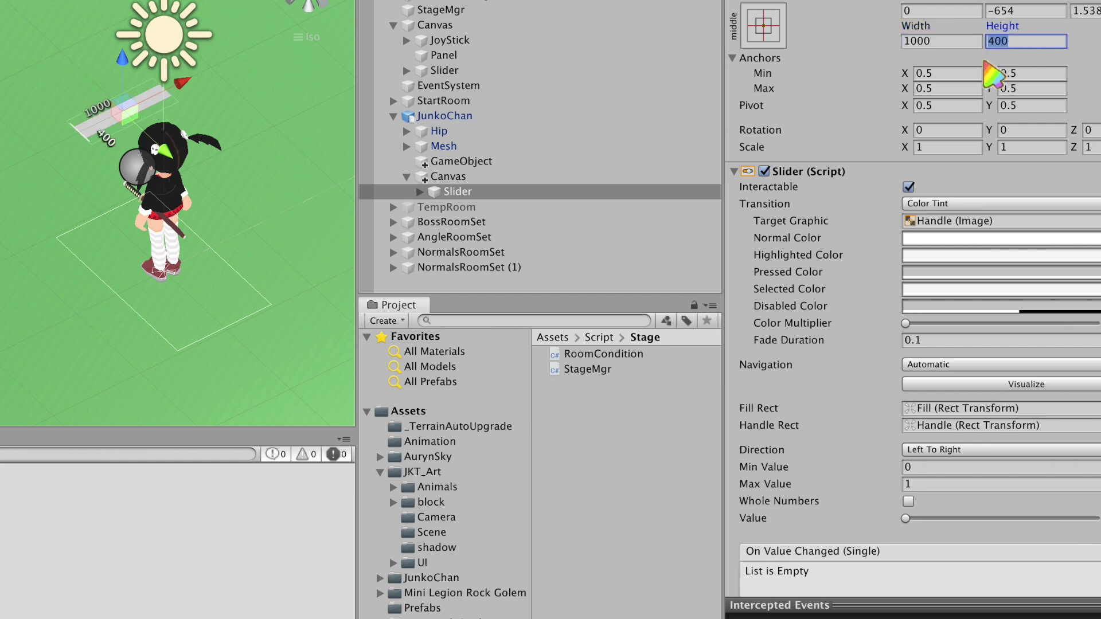
type("1200")
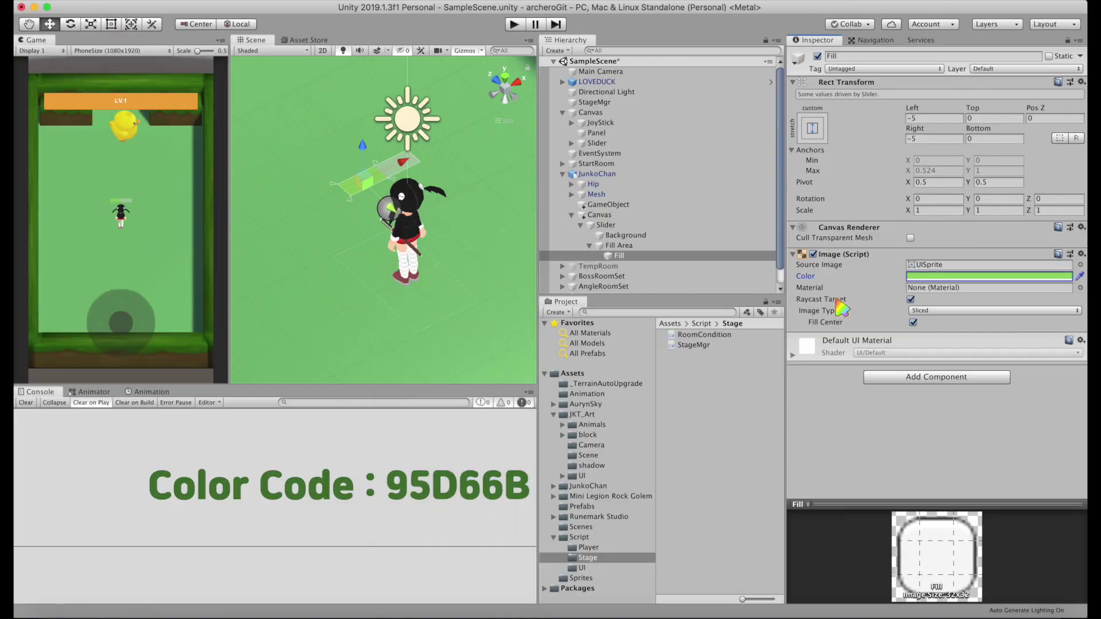
left_click(989, 276)
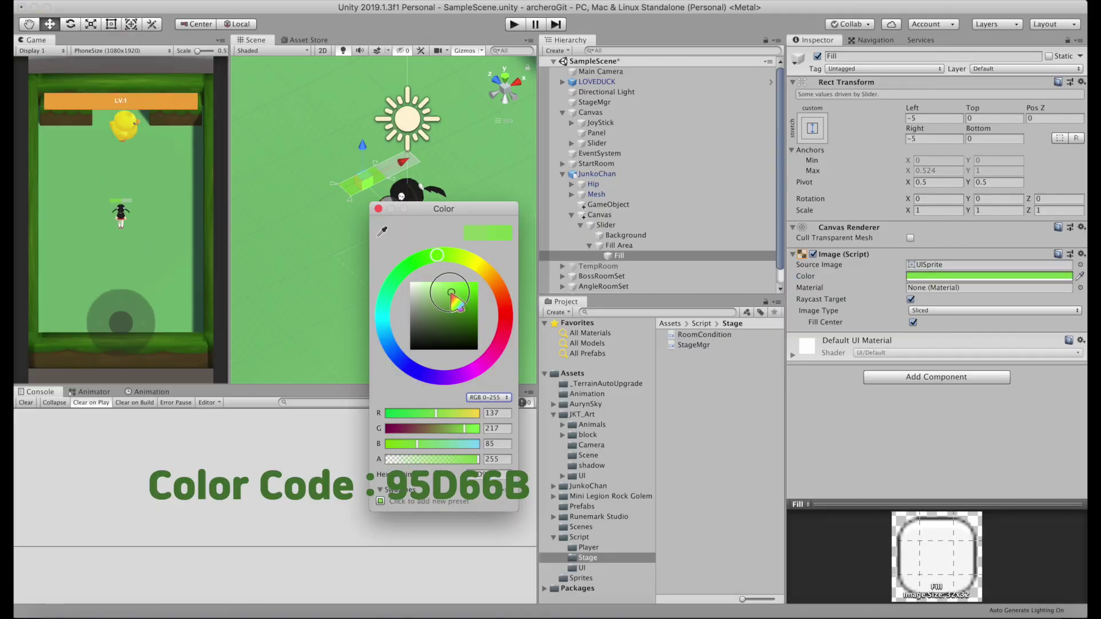
double_click(596, 174)
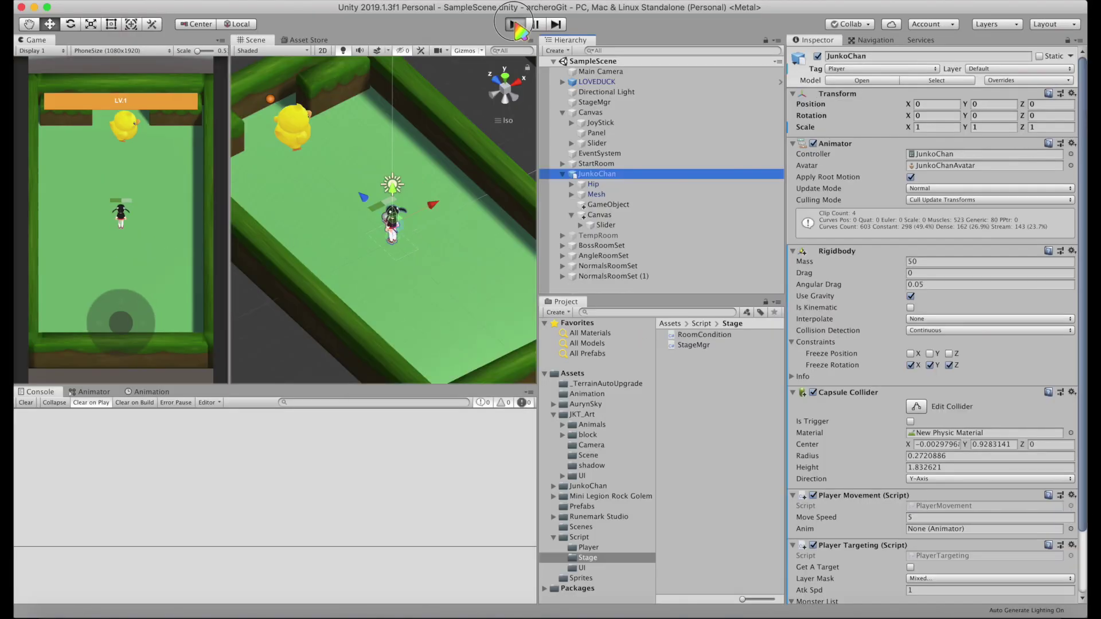
Test-drive the character, then parent JunkoChan and its Canvas under a new empty Player object
mouse_move(270, 552)
left_mouse_down()
mouse_move(279, 358)
mouse_move(201, 570)
left_mouse_up()
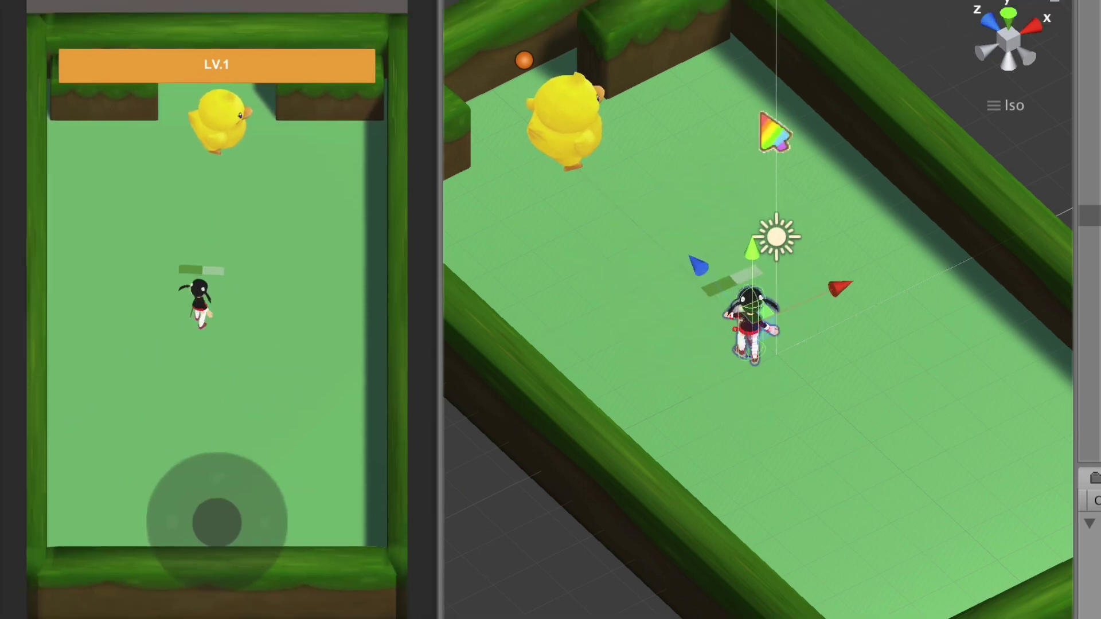
right_click(686, 337)
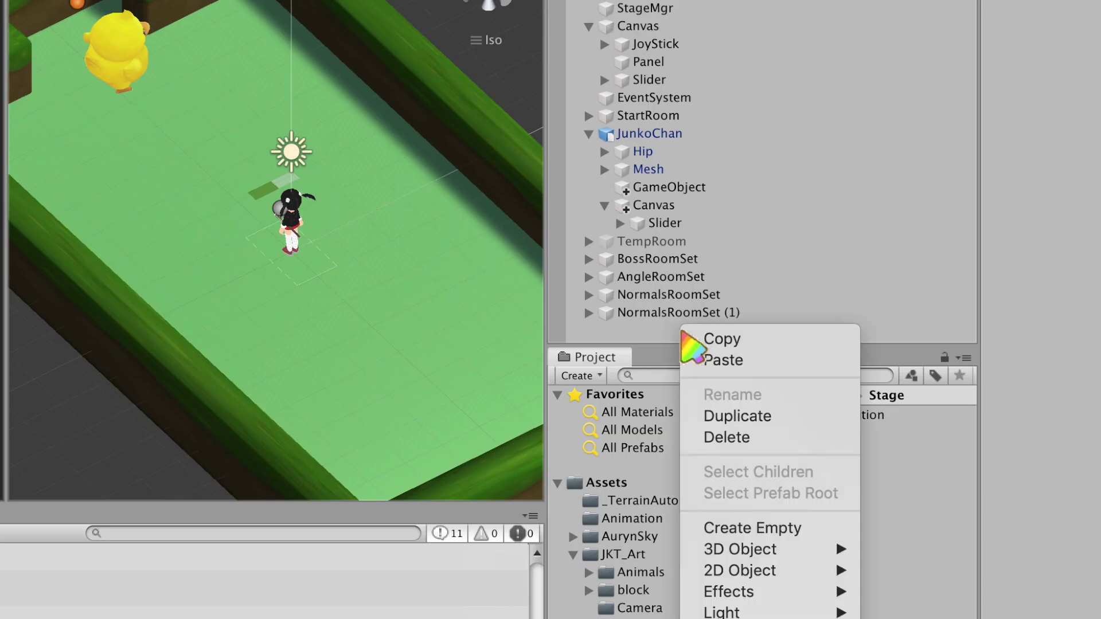
left_click(751, 525)
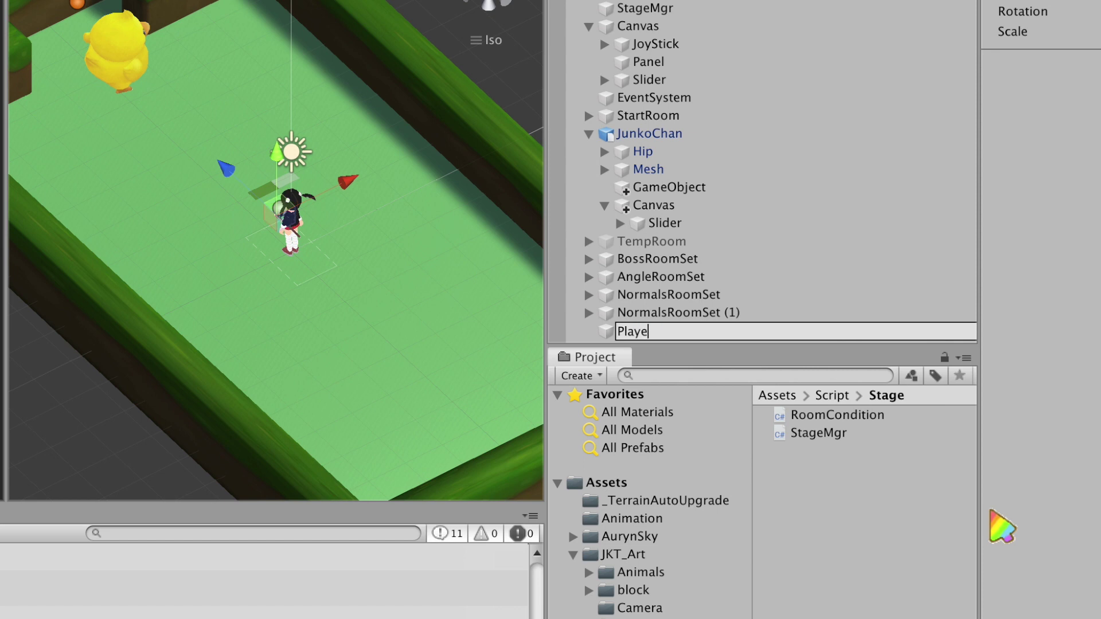
type("r")
key("Return")
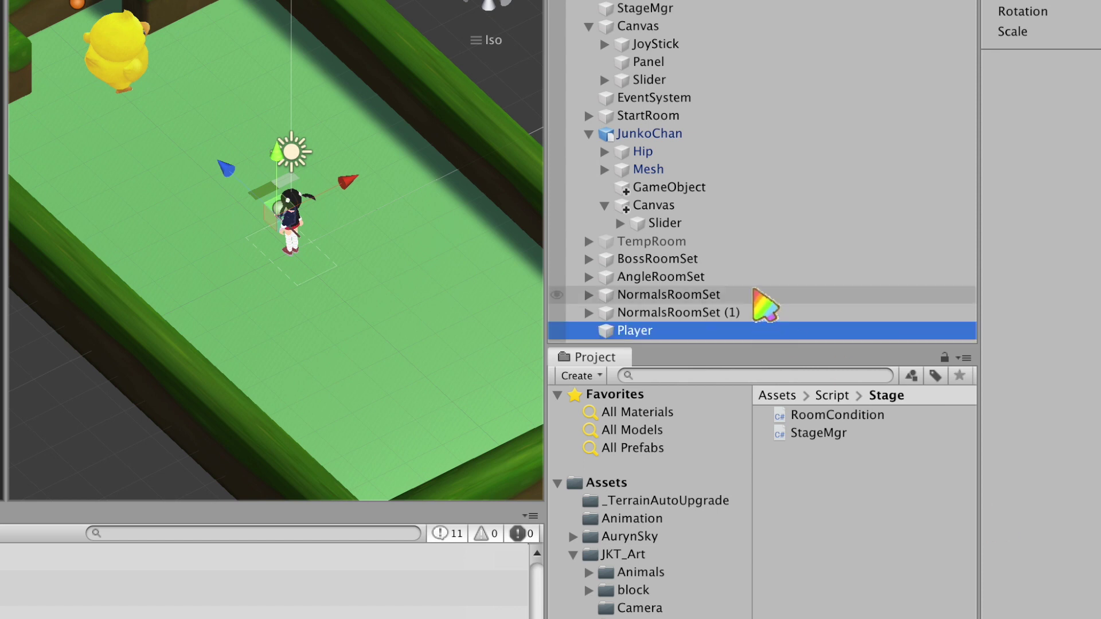
left_click_drag(648, 133, 635, 330)
left_click_drag(669, 259, 631, 175)
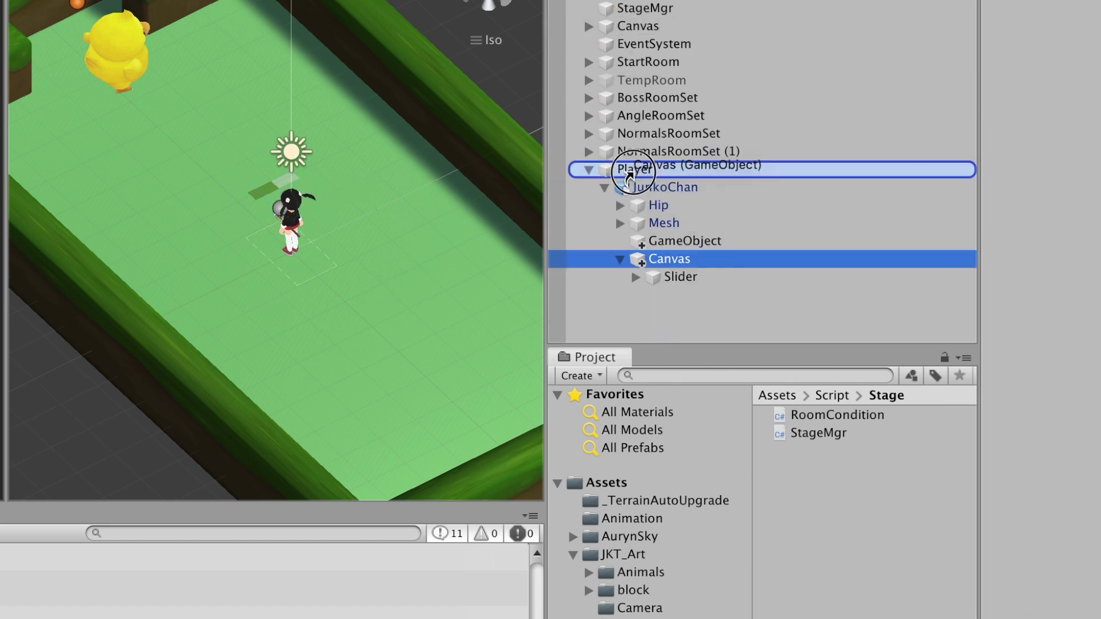
Create a new C# script named PlayerHpBar in the Stage folder
right_click(414, 344)
mouse_move(556, 353)
left_click(909, 41)
type("P")
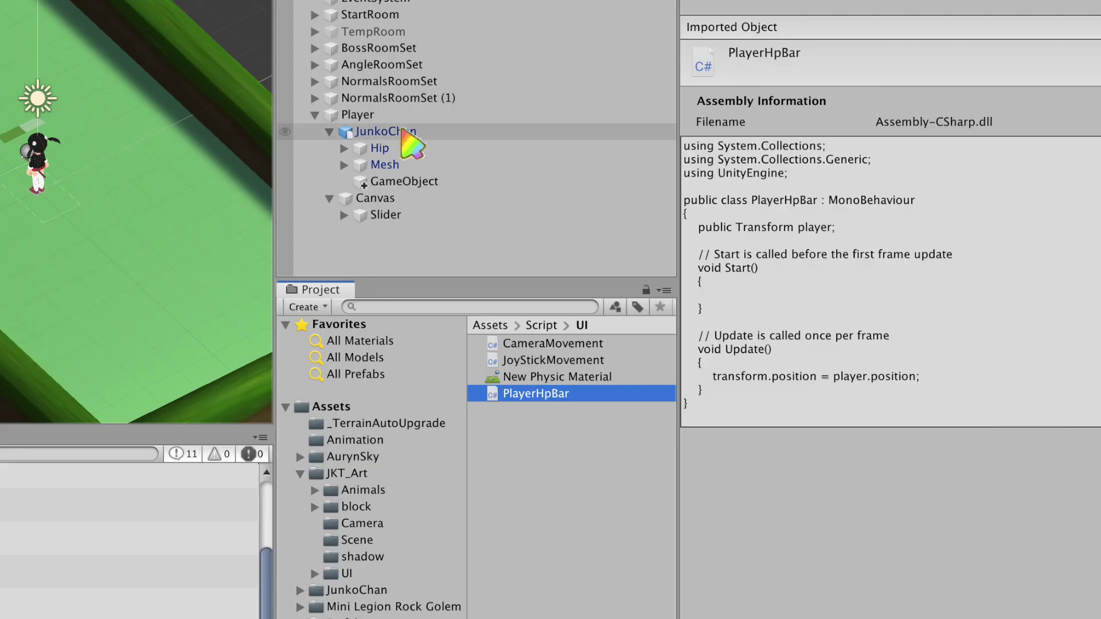
On the world-space Canvas's PlayerHpBar, link JunkoChan and the Slider, set Max HP 1000, and test
left_click(375, 198)
left_click_drag(536, 393, 712, 547)
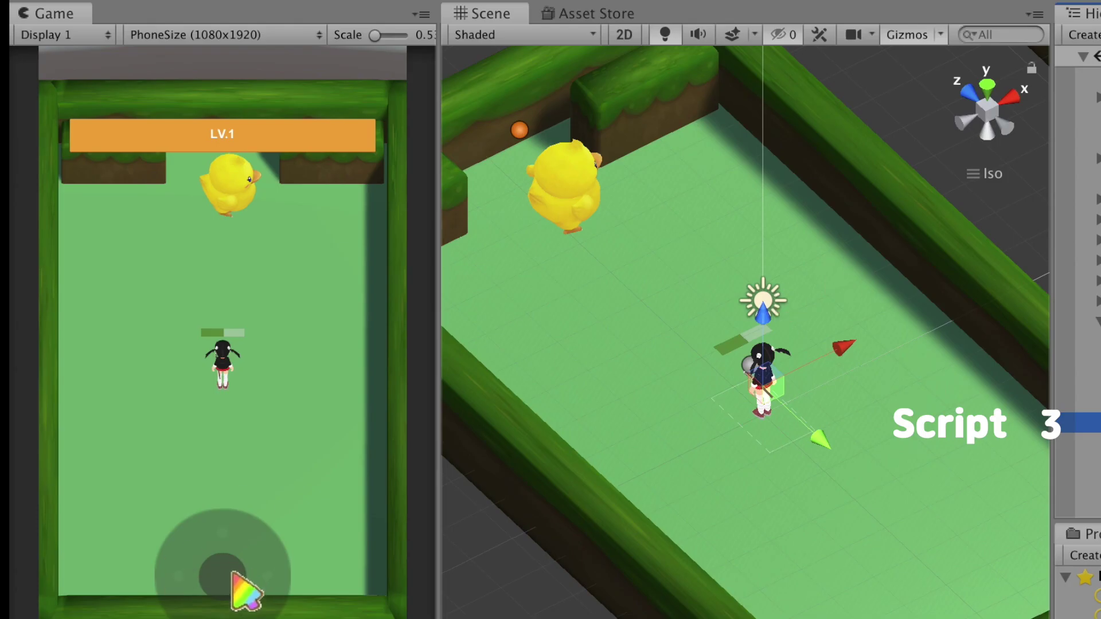
left_click_drag(241, 590, 263, 450)
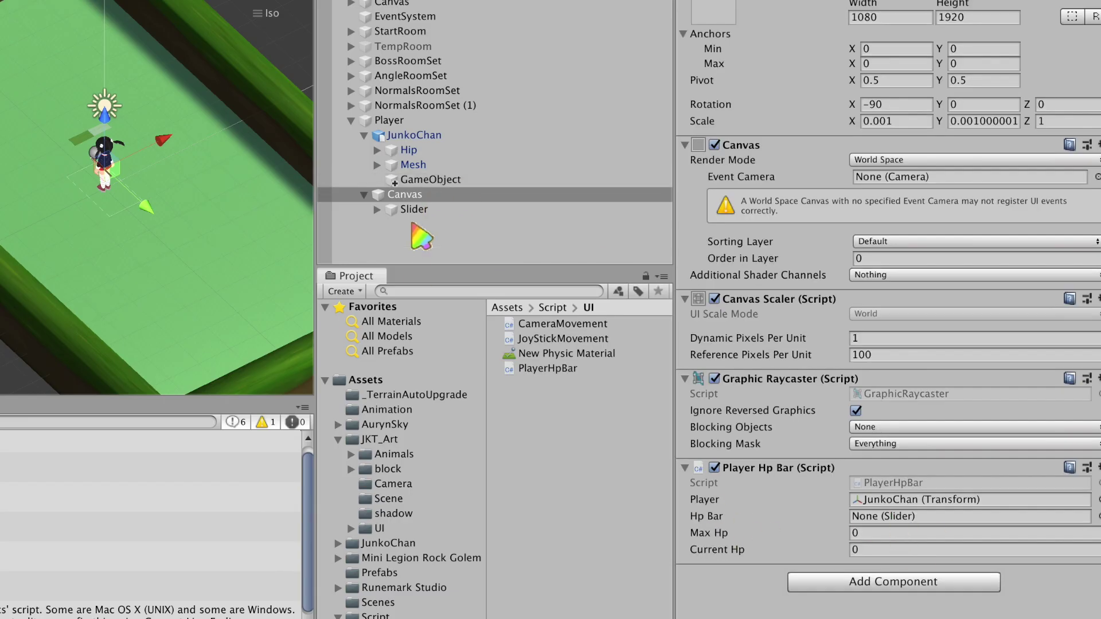
left_click_drag(414, 209, 969, 516)
left_click(918, 532)
type("1000")
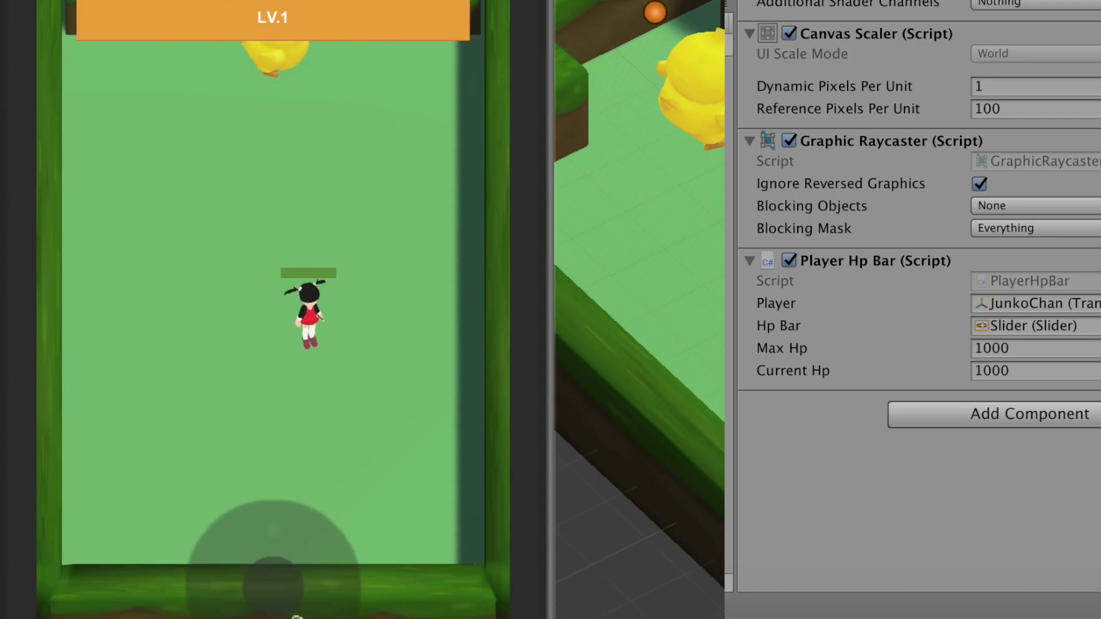
left_click_drag(850, 374, 933, 382)
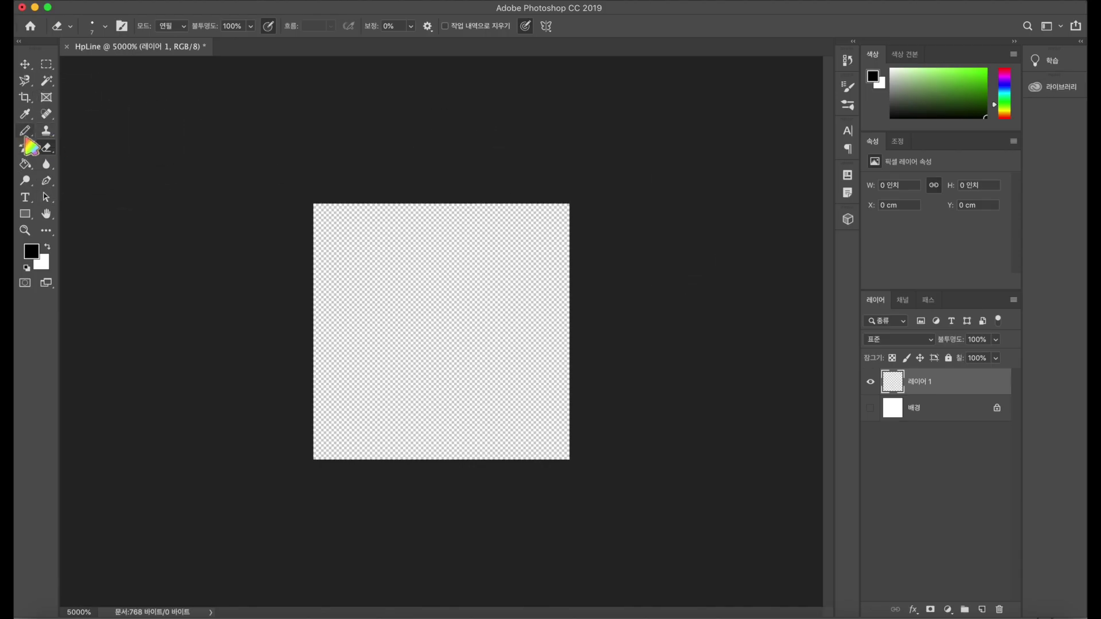
Draw black Pencil lines along the bottom and top edges of the HpLine canvas
left_click(24, 131)
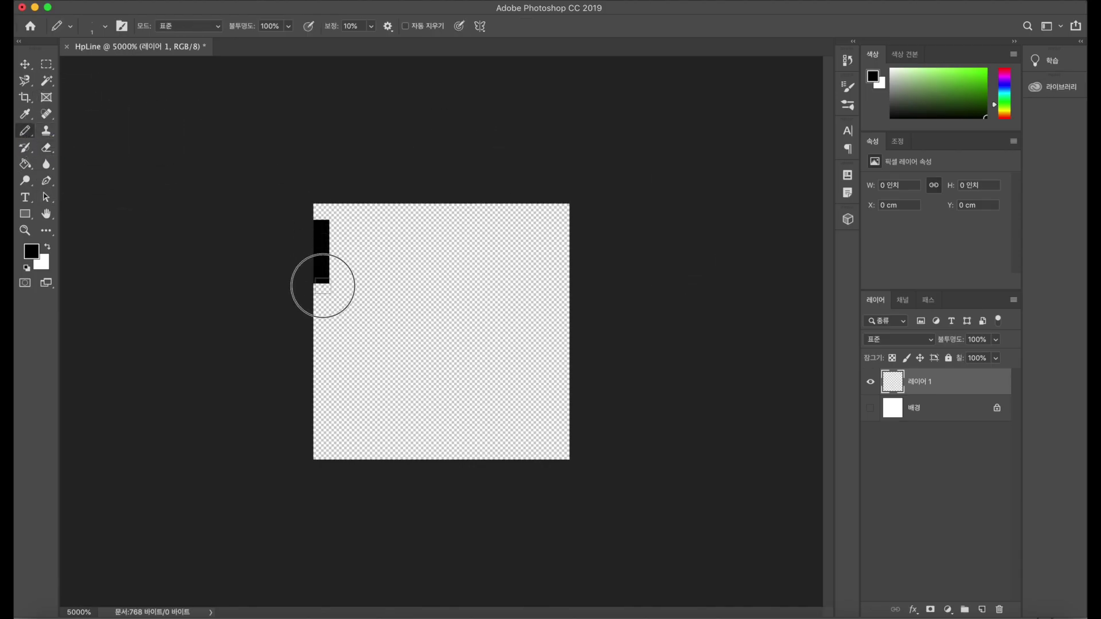
left_click_drag(394, 452, 537, 457)
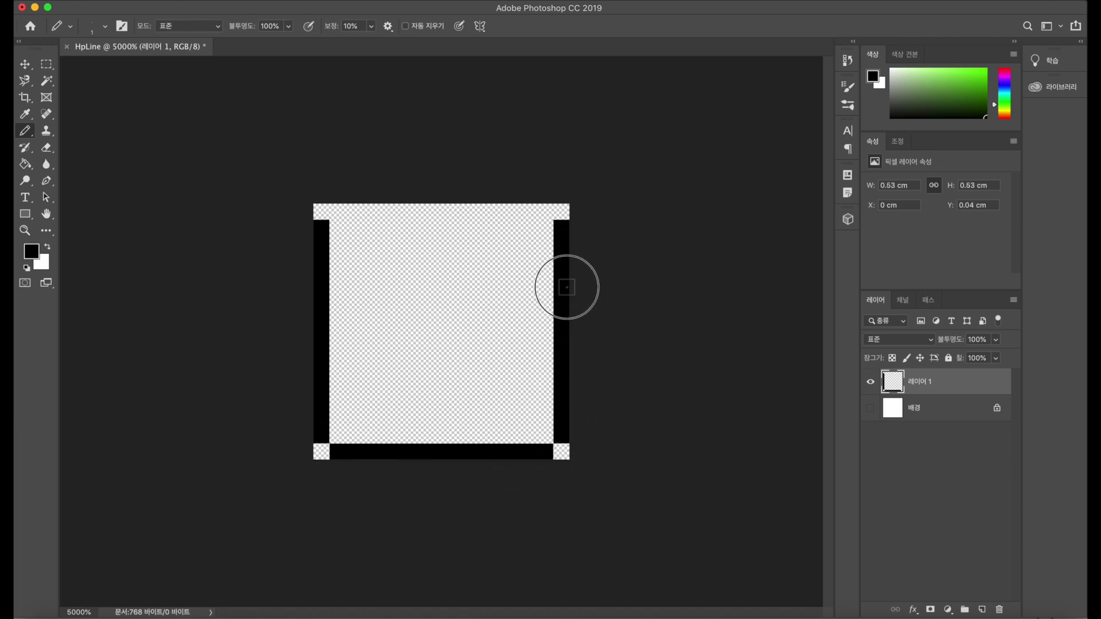
left_click_drag(546, 213, 347, 207)
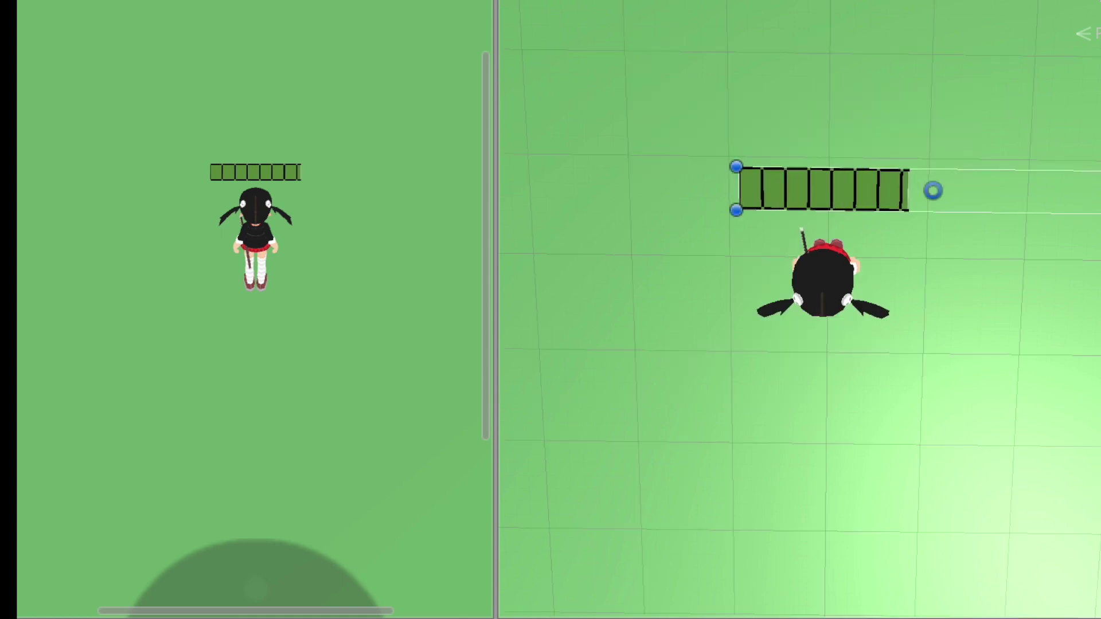
Zoom in on the segmented demo bar, then select the plain HP Slider in the Hierarchy
scroll(876, 189, "up", 2)
scroll(879, 210, "up", 3)
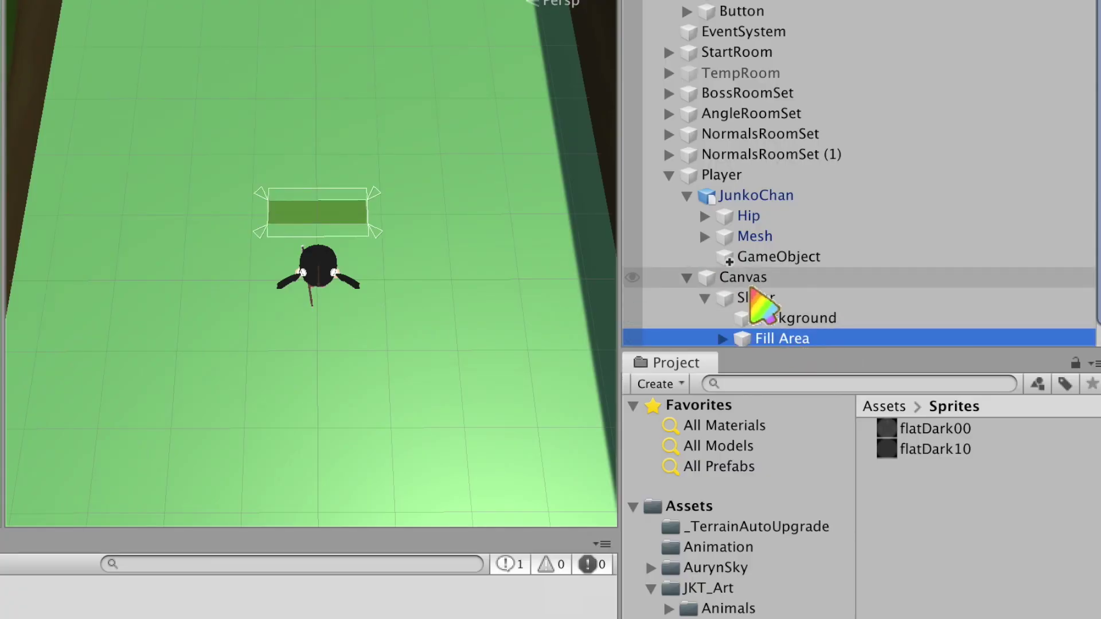
left_click(757, 297)
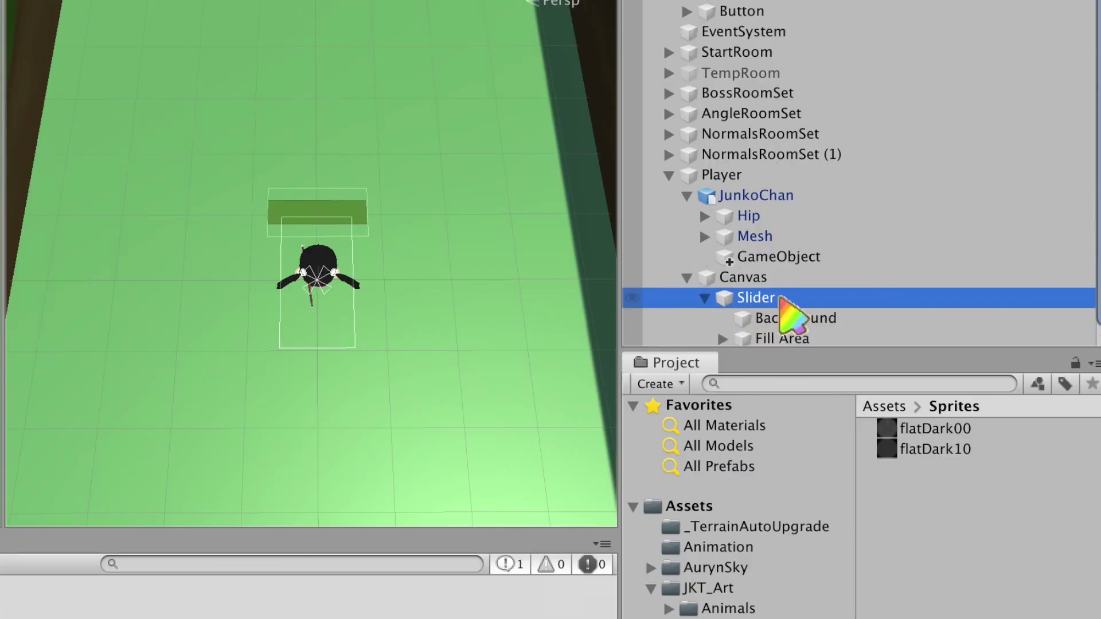
Create an empty child named HpLine under the Slider and give it a Horizontal Layout Group
right_click(782, 298)
left_click(842, 536)
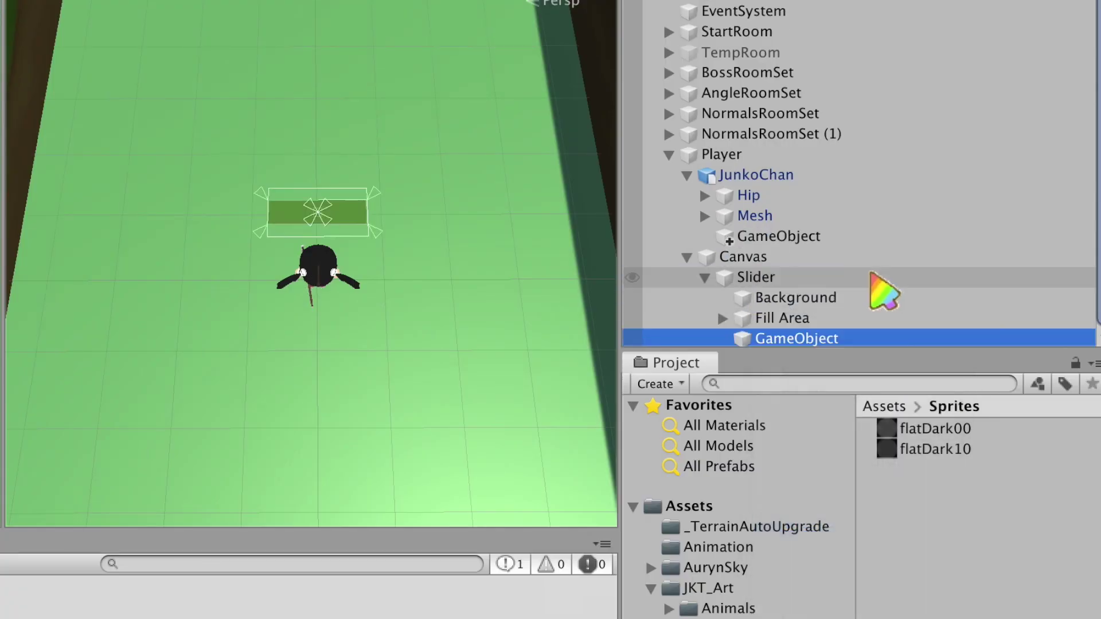
type("HpLine")
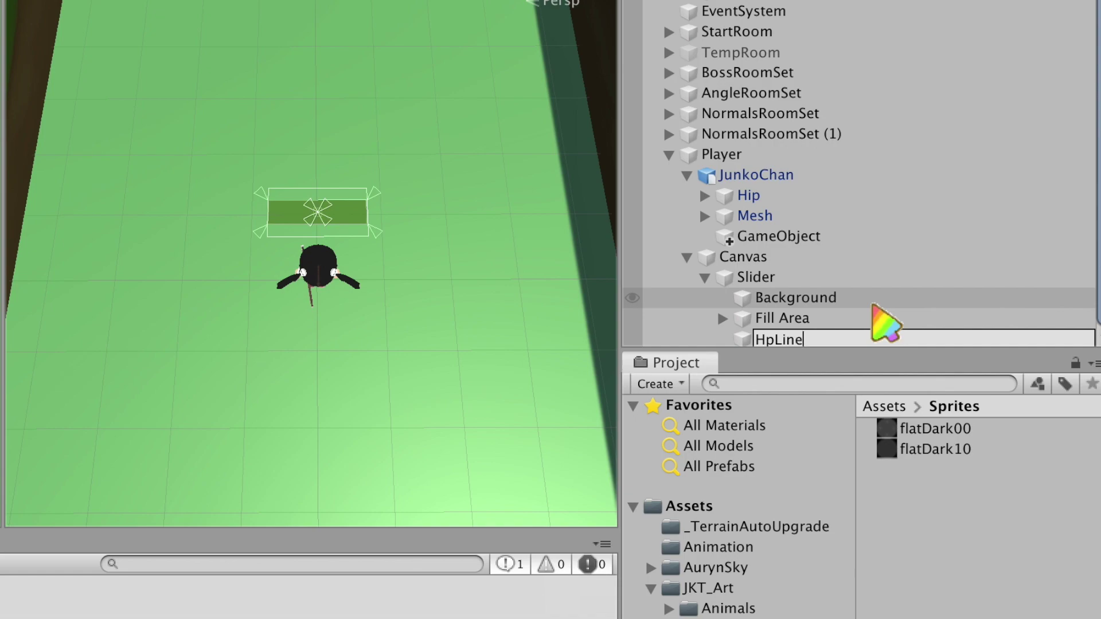
key("Return")
left_click(710, 185)
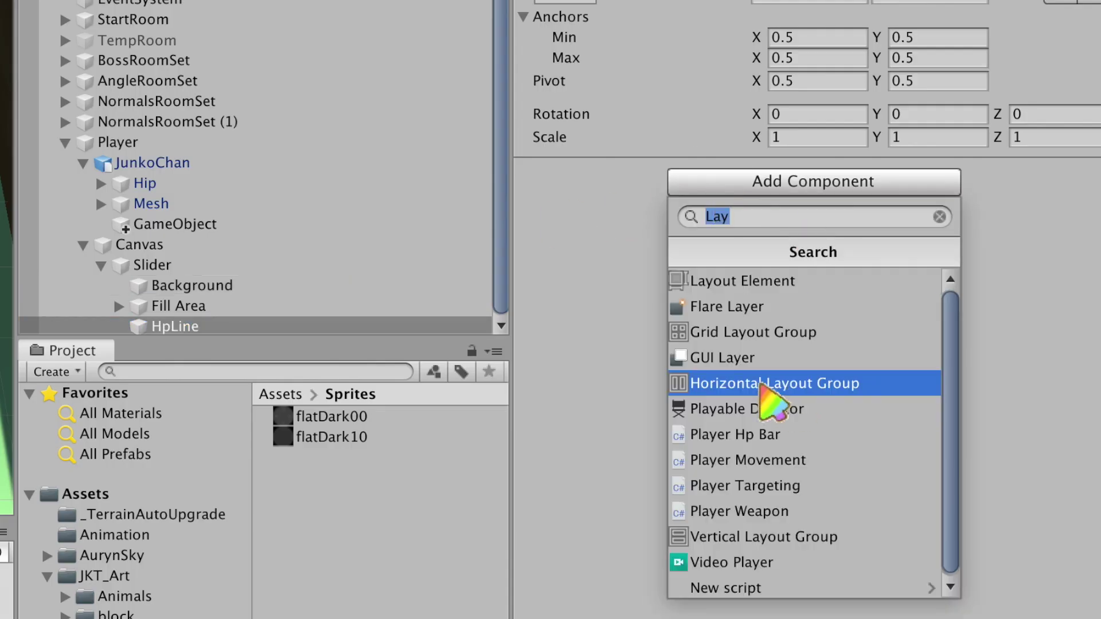
left_click(740, 395)
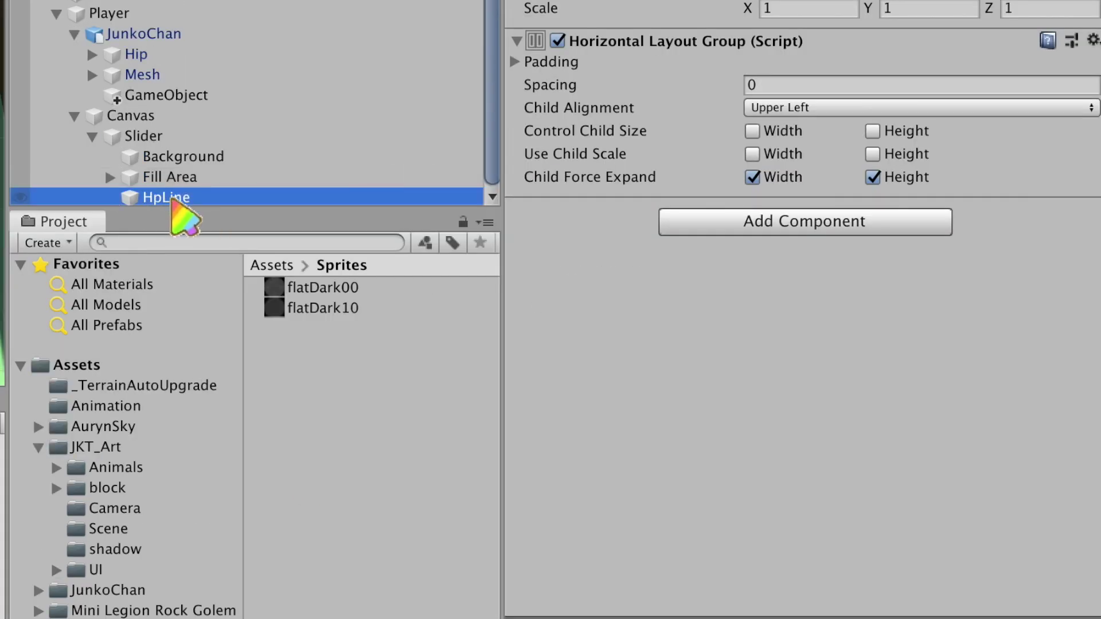
Add a UI Image as a child of HpLine
right_click(172, 198)
mouse_move(356, 592)
left_click(430, 489)
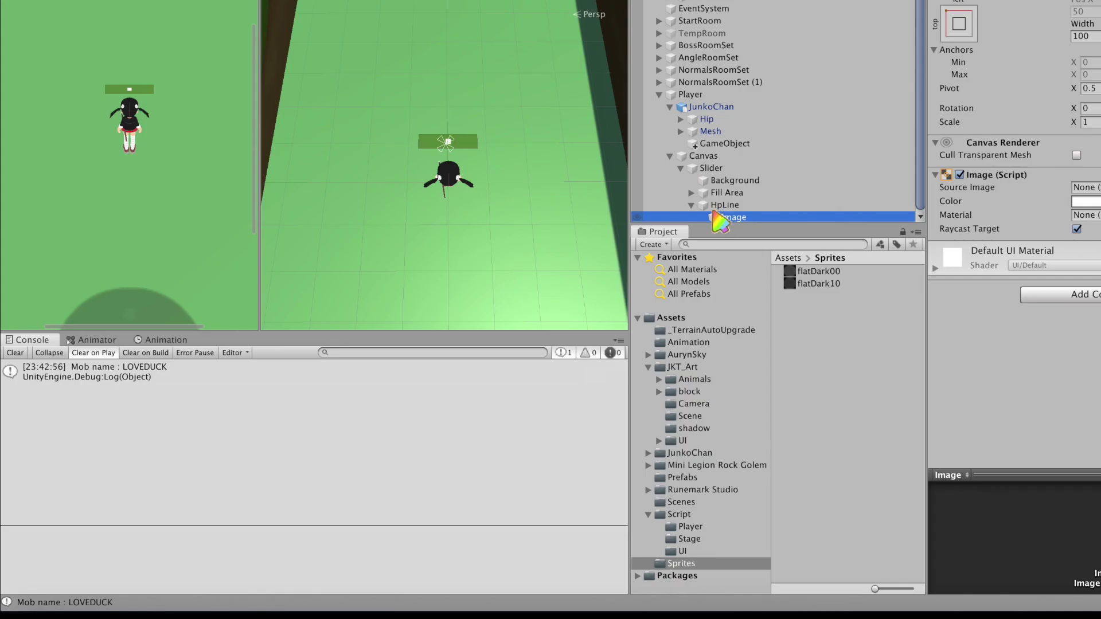
Import HpLine.png into Sprites as a Sprite (2D and UI) with Clamp wrap and Point filtering
left_click(808, 364)
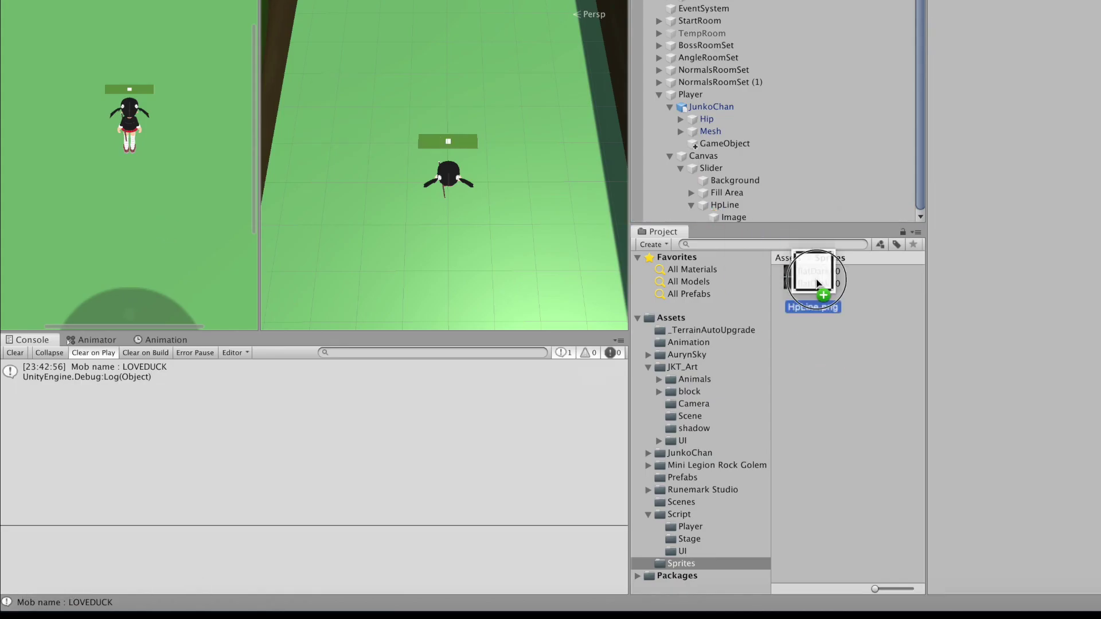
left_click_drag(826, 290, 844, 336)
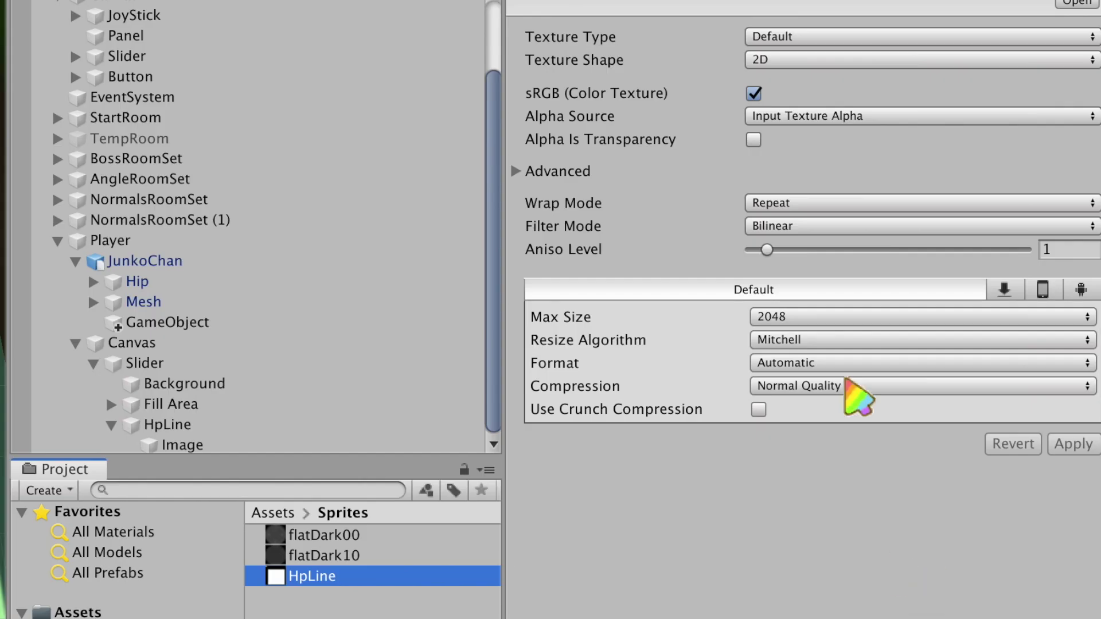
left_click(802, 38)
left_click(843, 100)
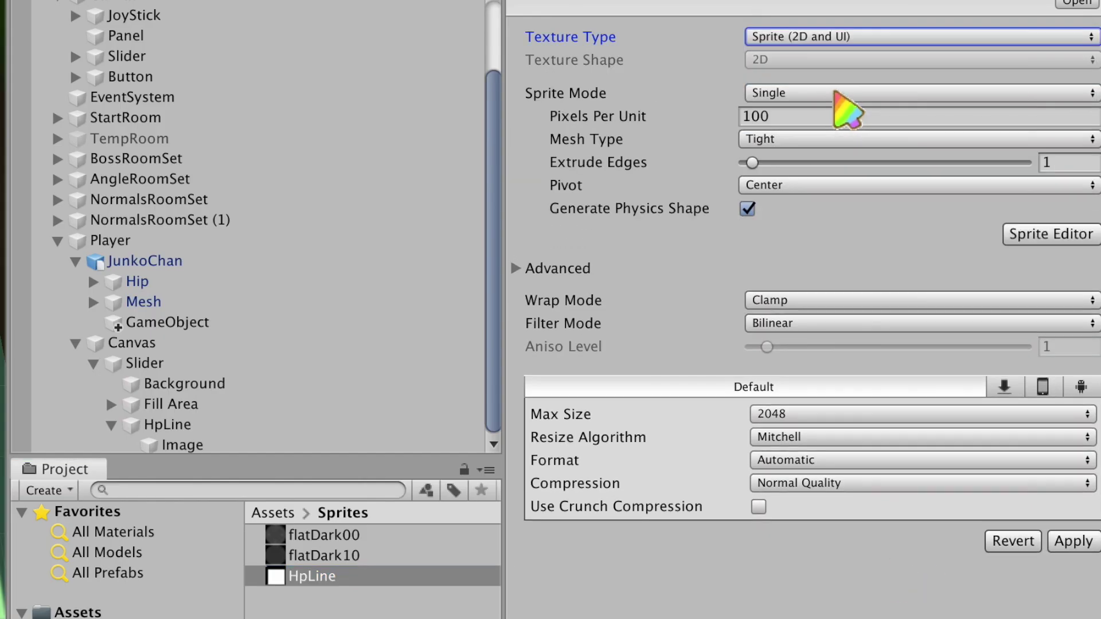
left_click(831, 303)
left_click(832, 300)
left_click(831, 323)
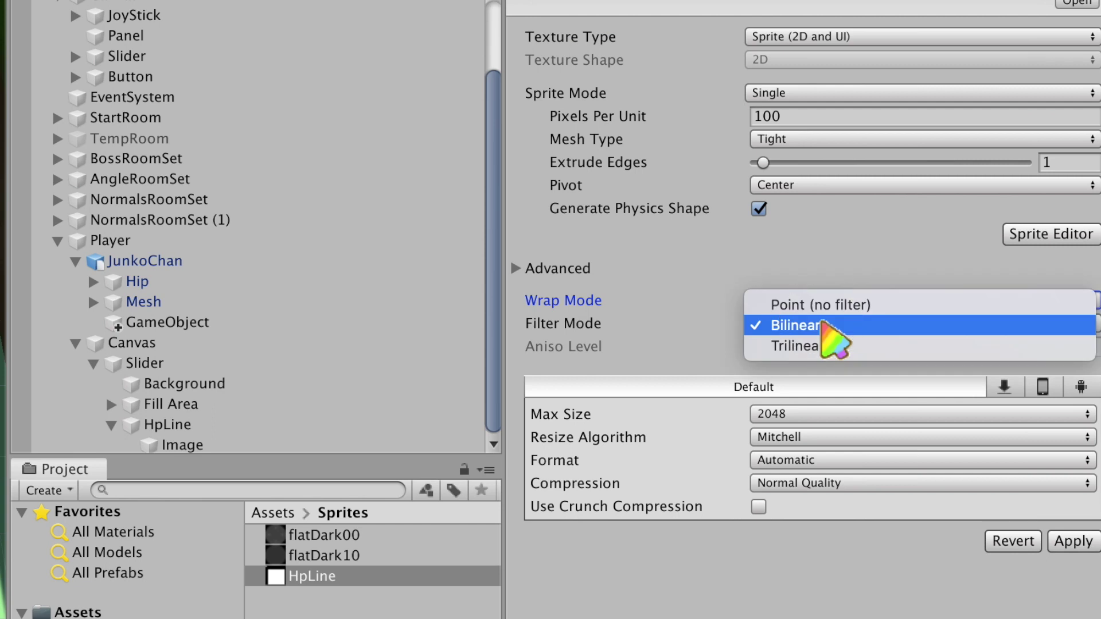
left_click(829, 305)
left_click(1071, 541)
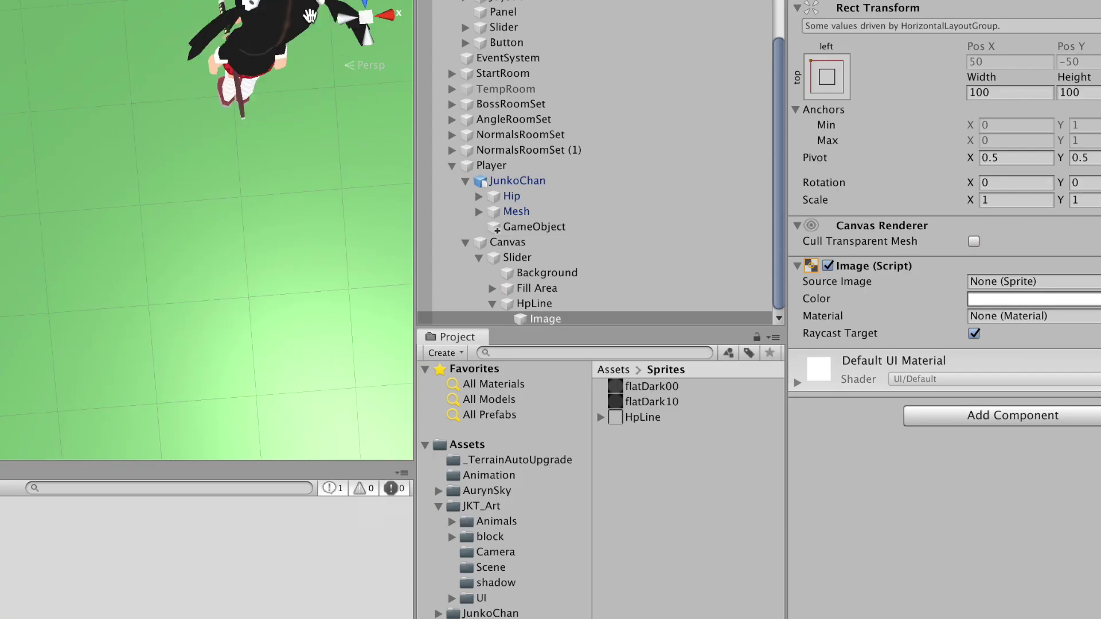
Assign the HpLine sprite as the Image's Source Image and set its height to 300
left_click_drag(320, 218, 245, 315, "alt")
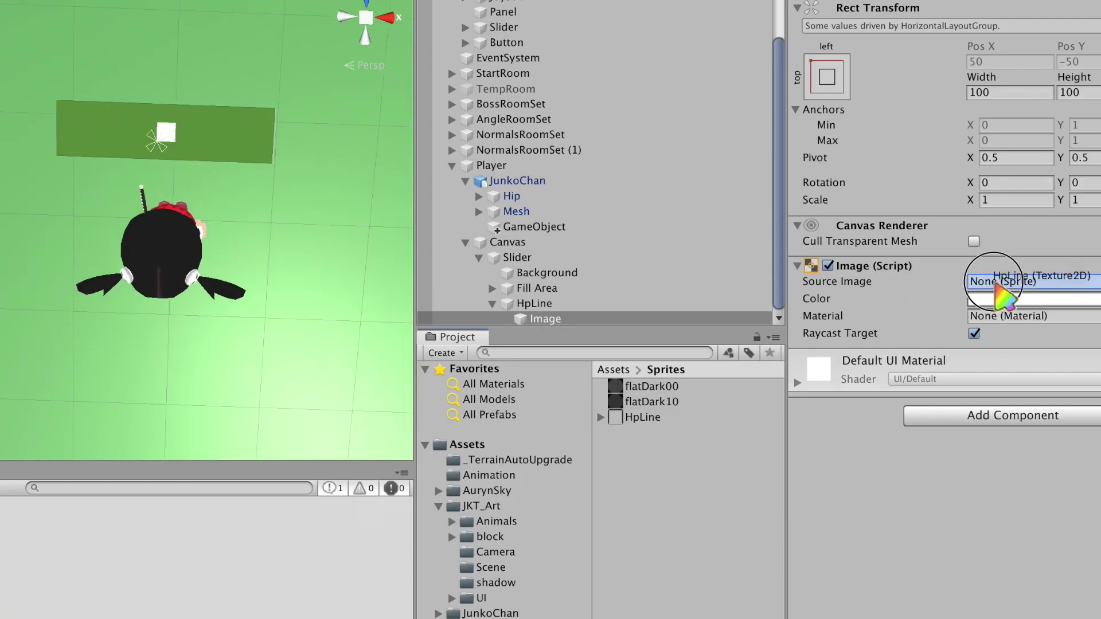
left_click_drag(986, 288, 987, 283)
left_click(1075, 92)
key("Return")
Resize the HpLine container to 1200 by 300 so it covers the bar
left_click(537, 304)
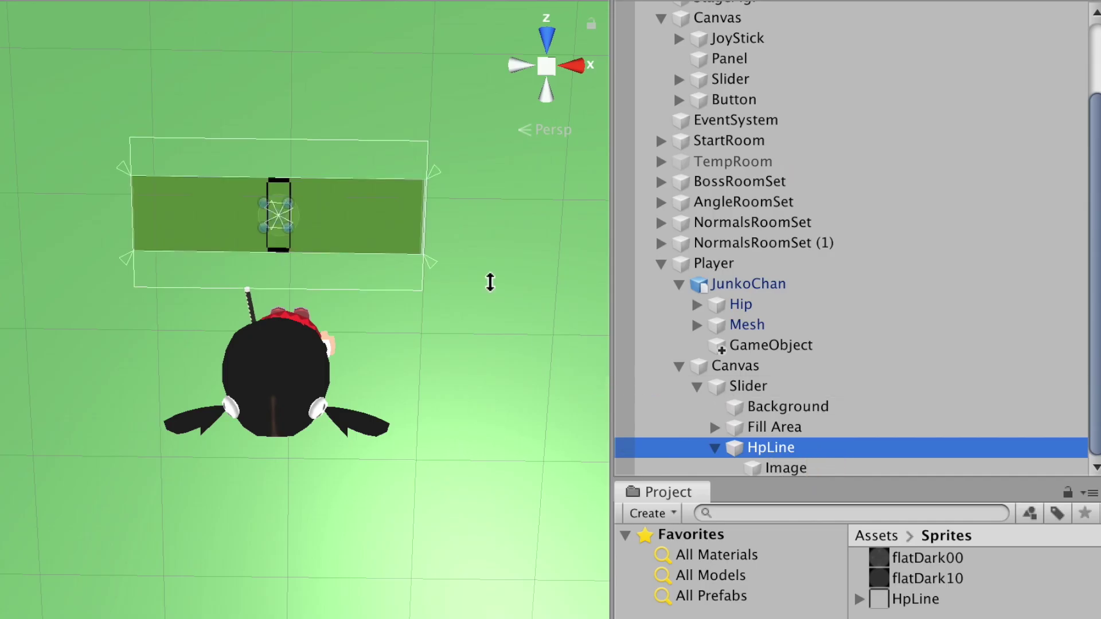
left_click_drag(286, 204, 425, 180)
key("t")
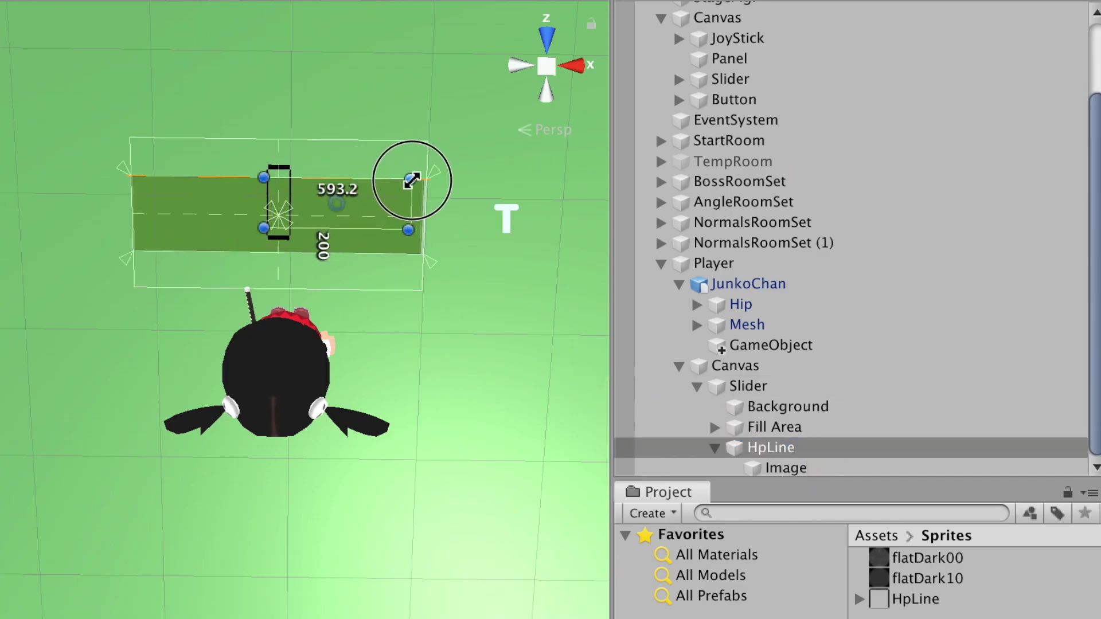
left_click_drag(262, 231, 125, 255)
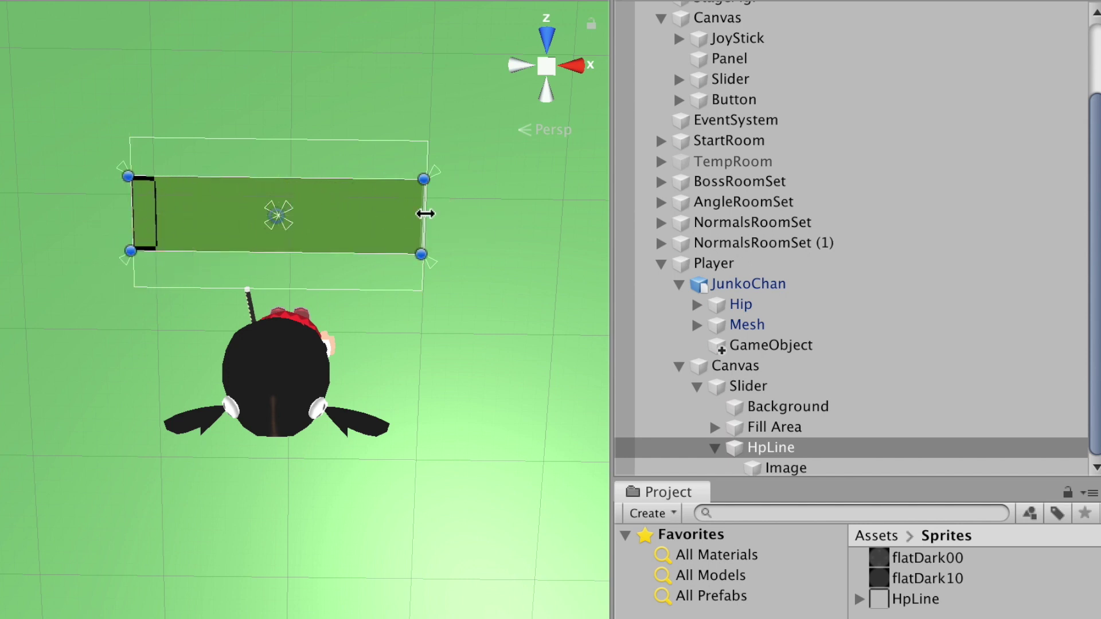
left_click(790, 453)
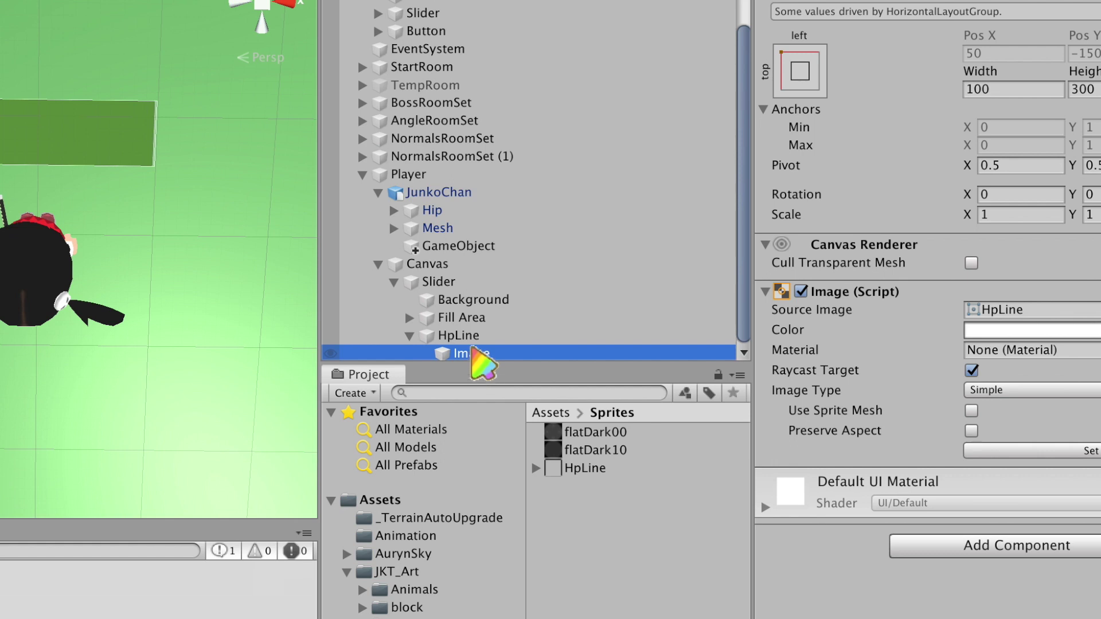
Duplicate the segment Image, and set HpLine's layout to stop forcing width and use child scale
left_click(971, 296)
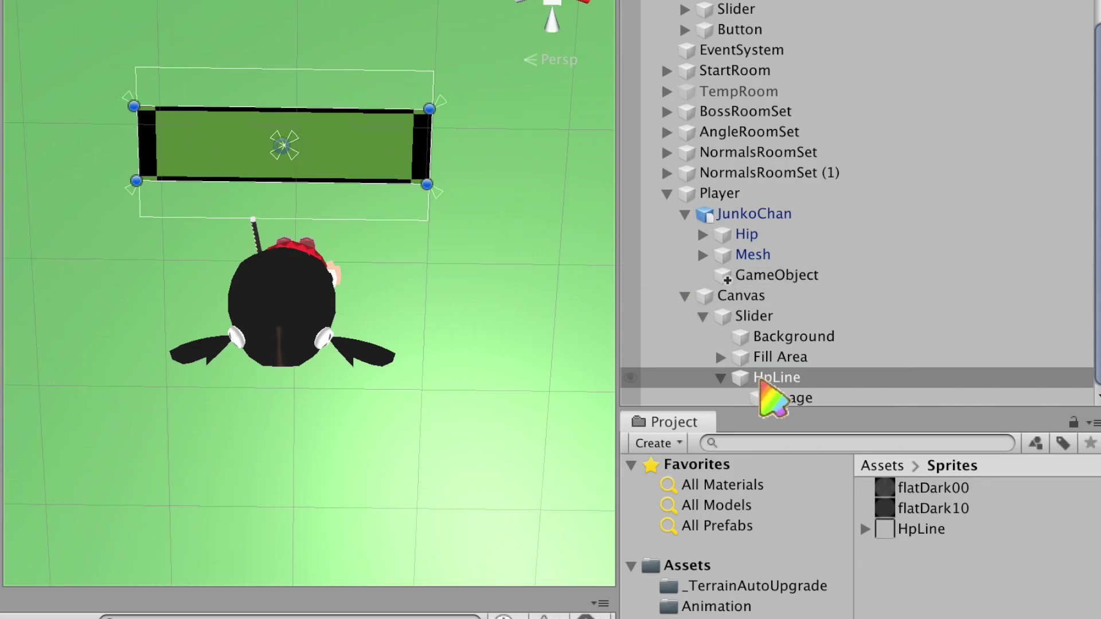
left_click(467, 352)
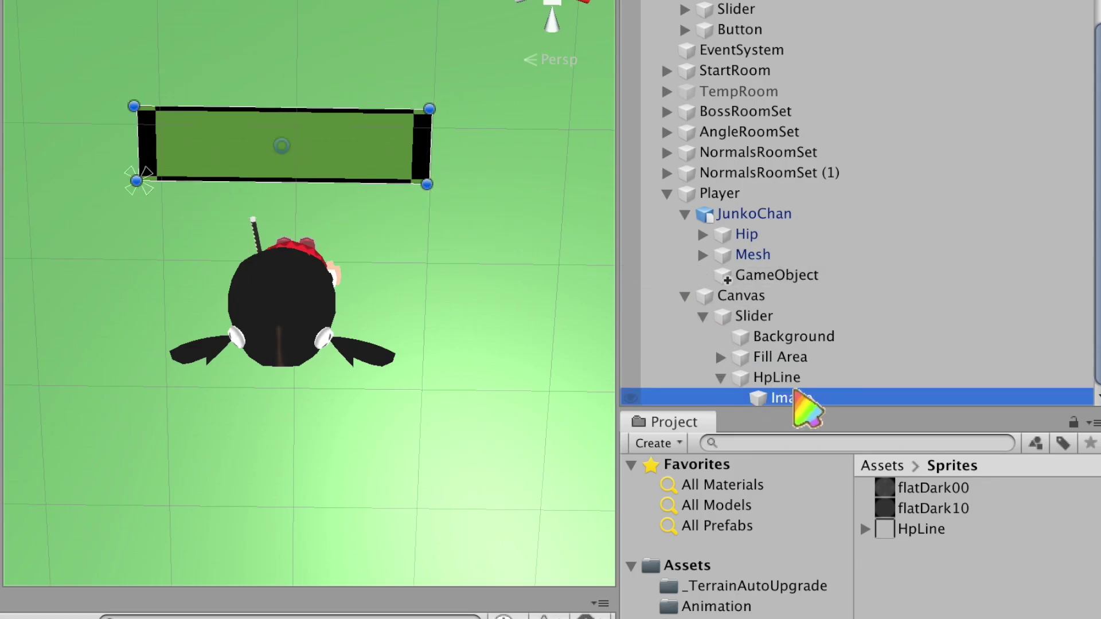
key("ctrl+d")
key("ctrl+d")
key("ctrl+d")
key("ctrl+d")
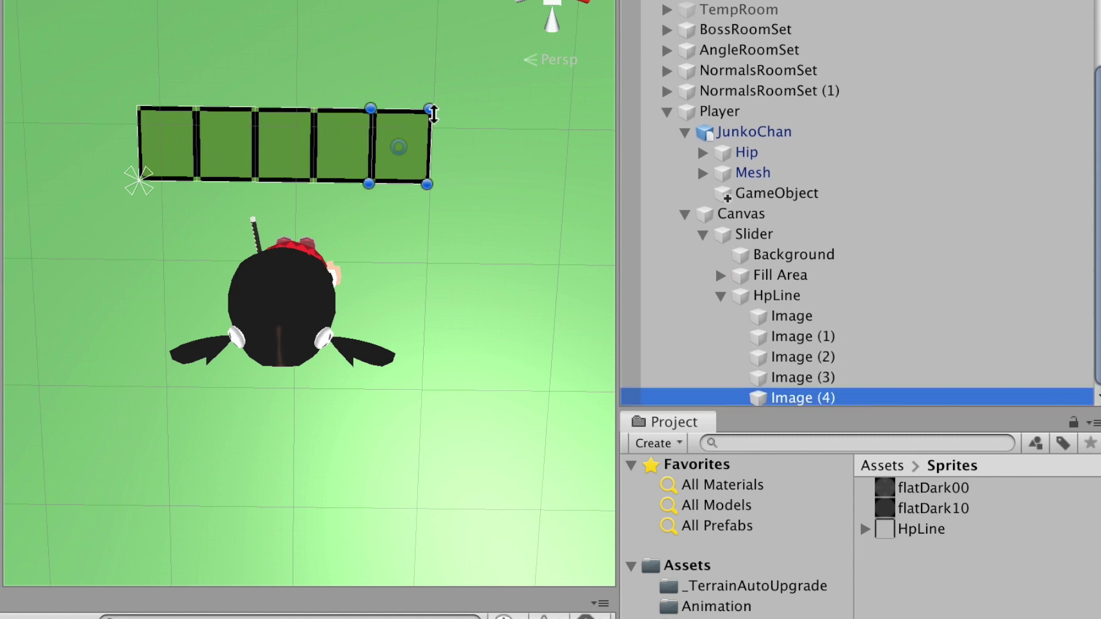
left_click(810, 299)
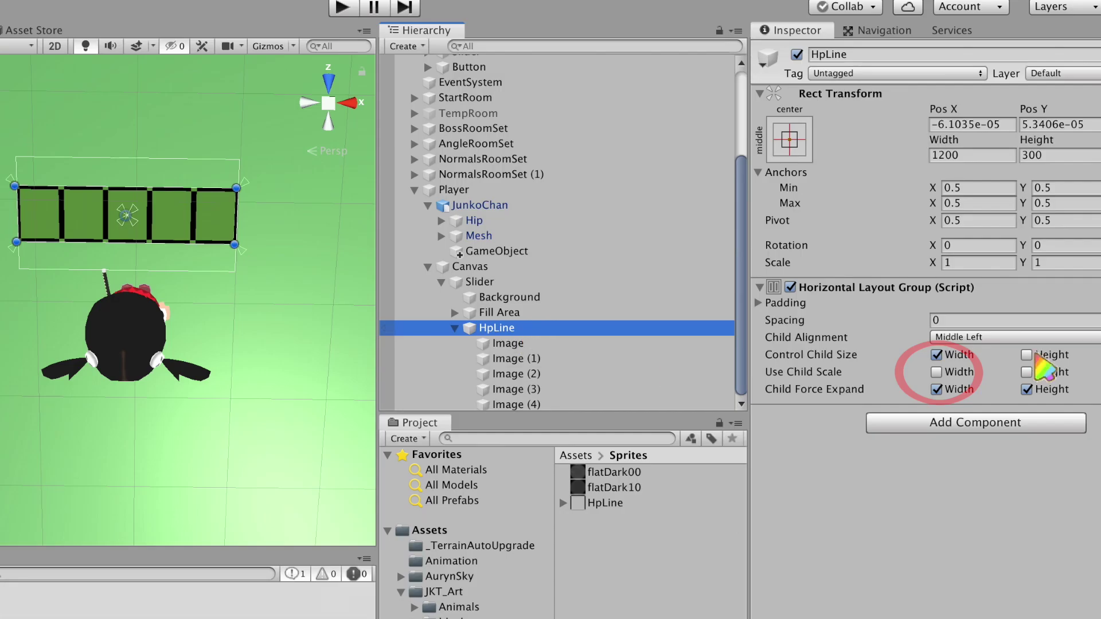
left_click(937, 356)
left_click(937, 389)
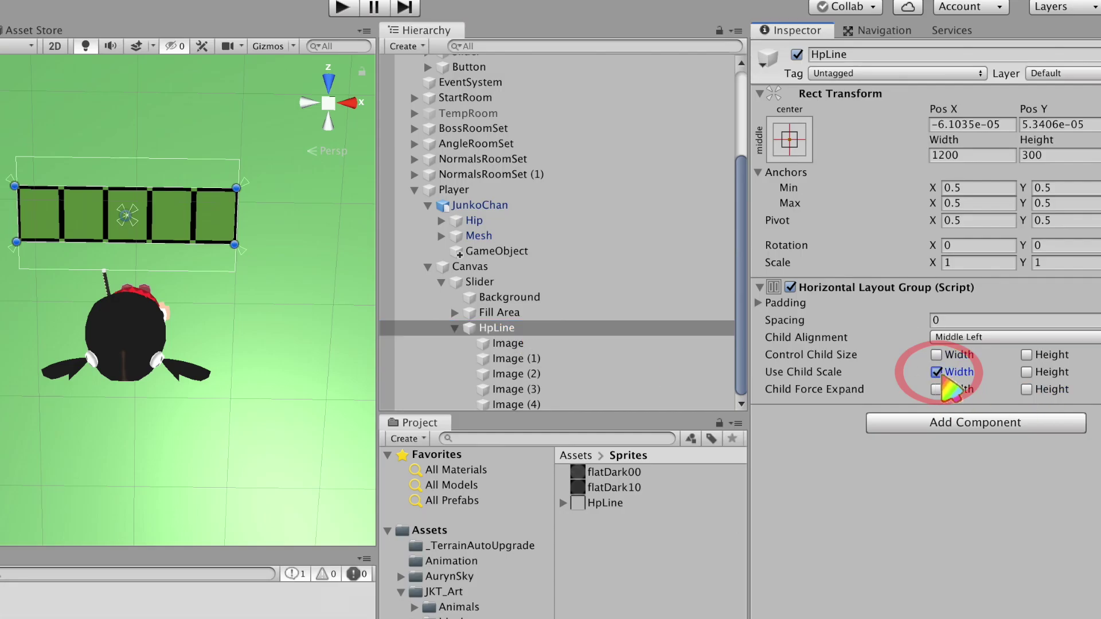
Select all segment images and duplicate them until the row reaches Image (16)
left_click(516, 404)
left_click(555, 344, "shift")
key("ctrl+d")
key("ctrl+d")
scroll(325, 323, "down", 5)
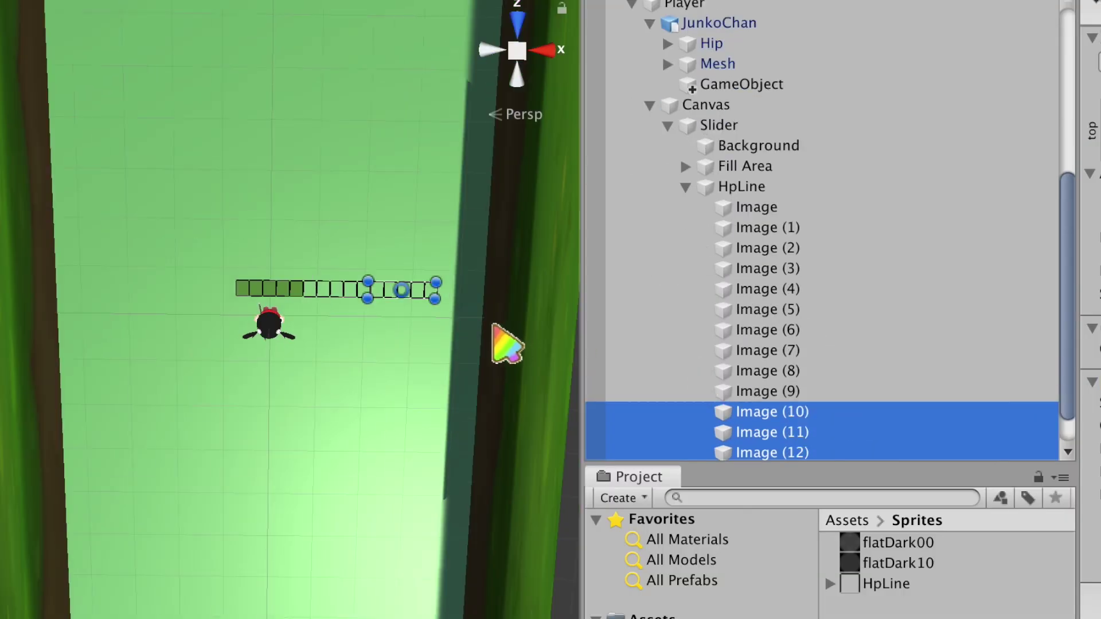
left_click(769, 66)
left_click(745, 106)
left_click(734, 44)
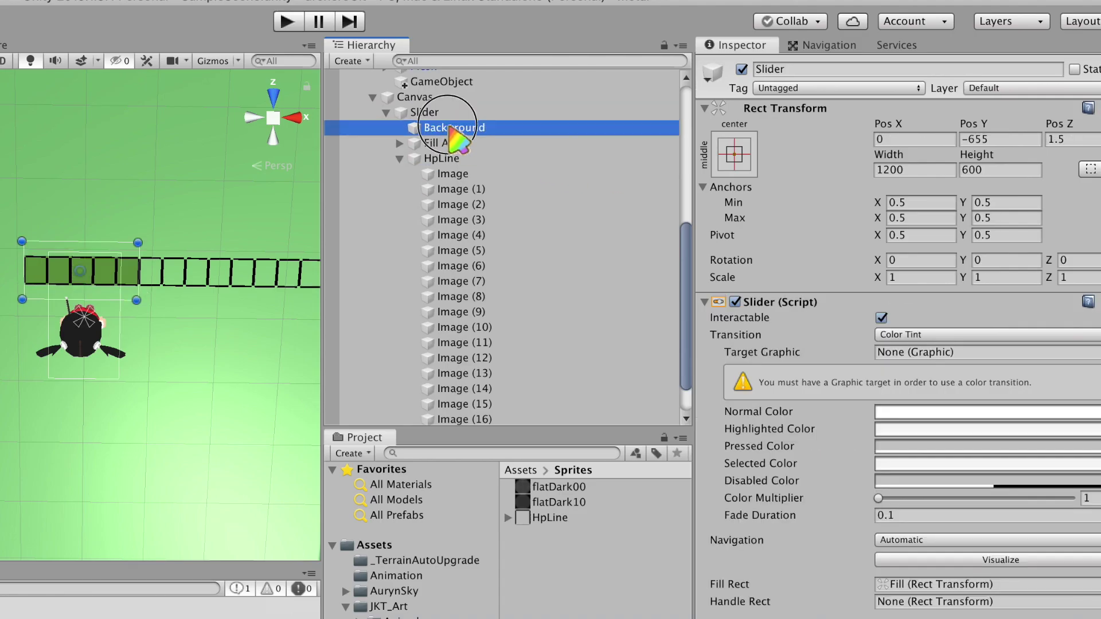
Copy the slider Background's Image component and paste it as a new component on HpLine
left_click(453, 127)
left_click(1092, 344)
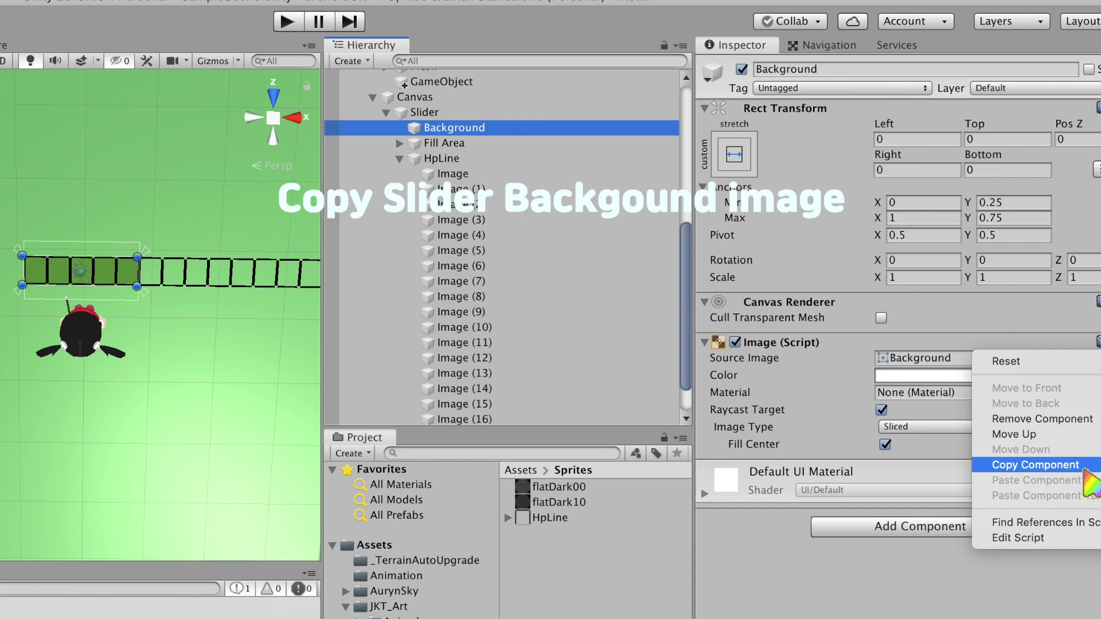
left_click(1083, 465)
left_click(441, 158)
left_click(1097, 302)
left_click(1044, 441)
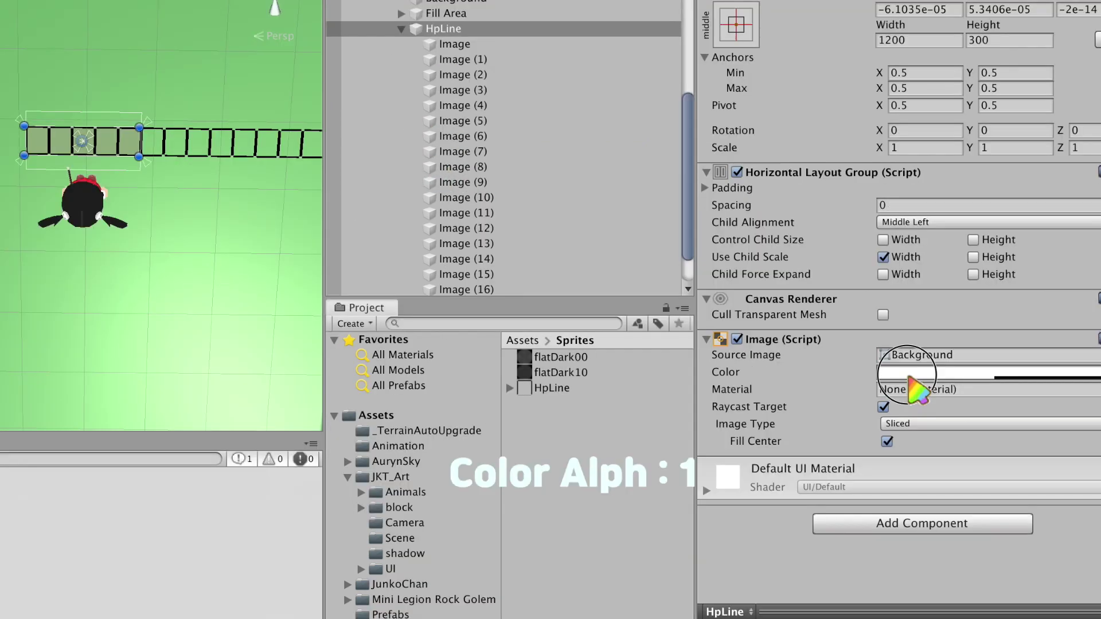
Set the pasted Image's alpha to 1 and add a Mask component to HpLine
left_click(914, 373)
double_click(263, 543)
type("1")
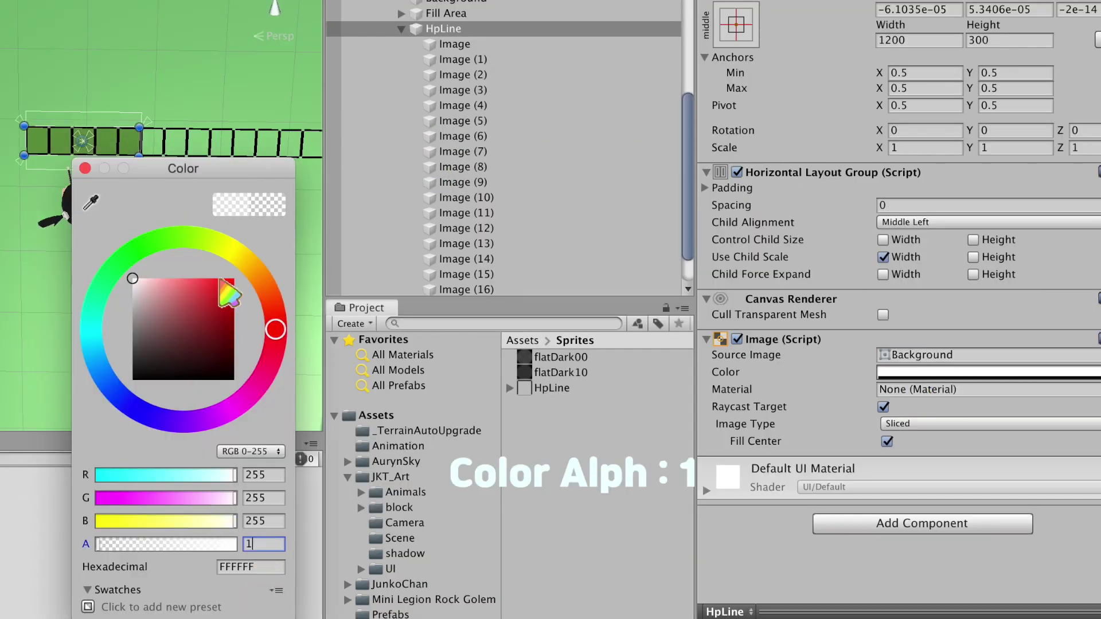
left_click(85, 168)
left_click(922, 523)
type("ma")
left_click(935, 544)
Select all seventeen segment images and set their X scale to 0.685
left_click(448, 44)
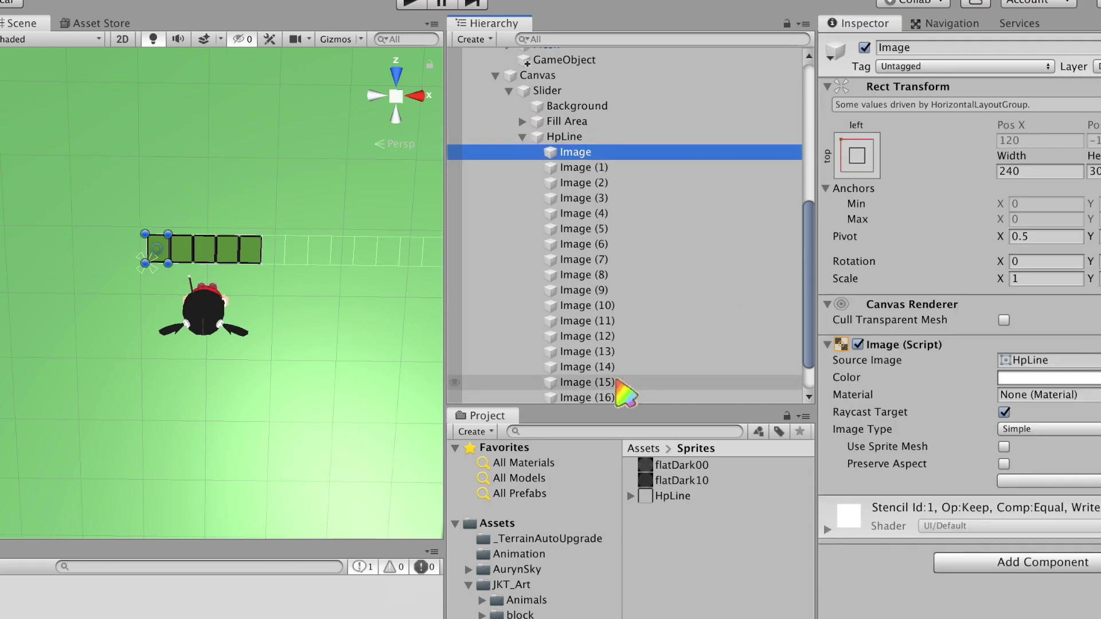
left_click(504, 290, "shift")
left_click(1021, 279)
type("0.685")
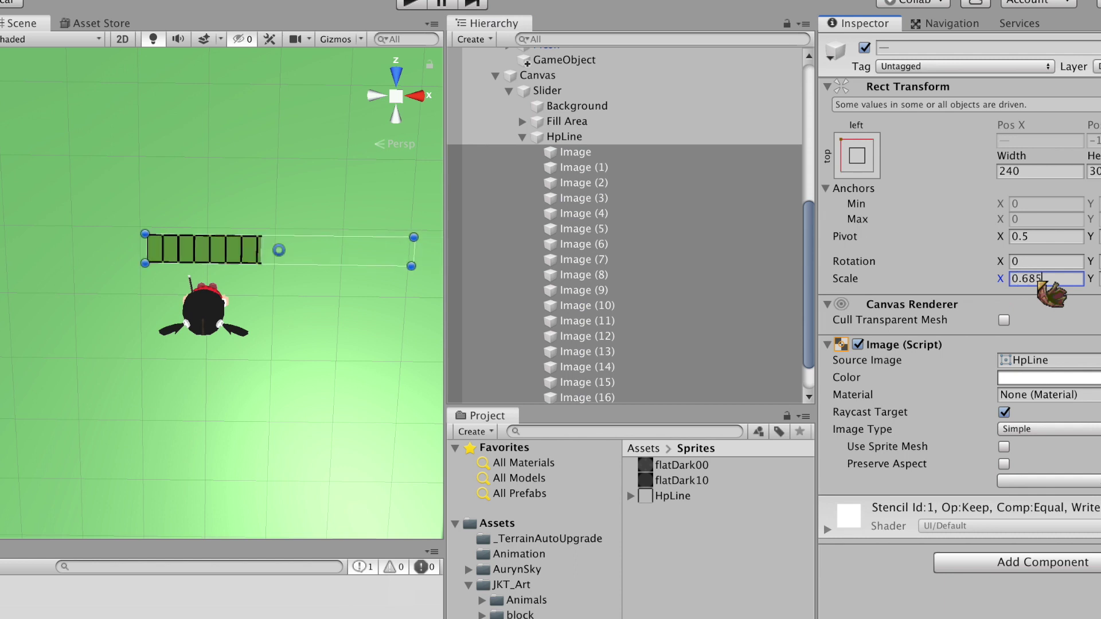
scroll(245, 270, "up", 4)
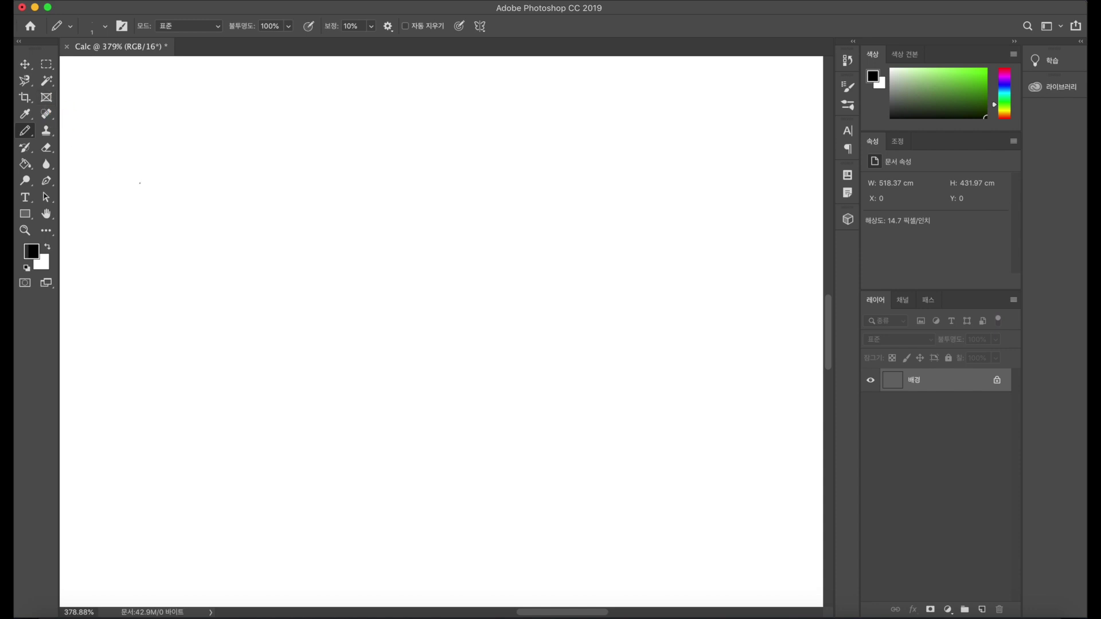
Hand-write the left side of the proportion, 1000/200 : 1, with the Pencil
left_click_drag(153, 190, 251, 191)
mouse_move(167, 207)
left_mouse_down()
mouse_move(180, 217)
mouse_move(206, 210)
left_mouse_up()
left_click_drag(163, 158, 163, 185)
left_click_drag(183, 169, 182, 170)
left_click_drag(207, 170, 206, 172)
left_click_drag(232, 171, 230, 172)
mouse_move(304, 175)
left_mouse_down()
mouse_move(306, 213)
mouse_move(364, 190)
mouse_move(367, 201)
left_mouse_up()
Complete the proportion with = 1468/200 : 1/x = K
left_click_drag(387, 200, 479, 197)
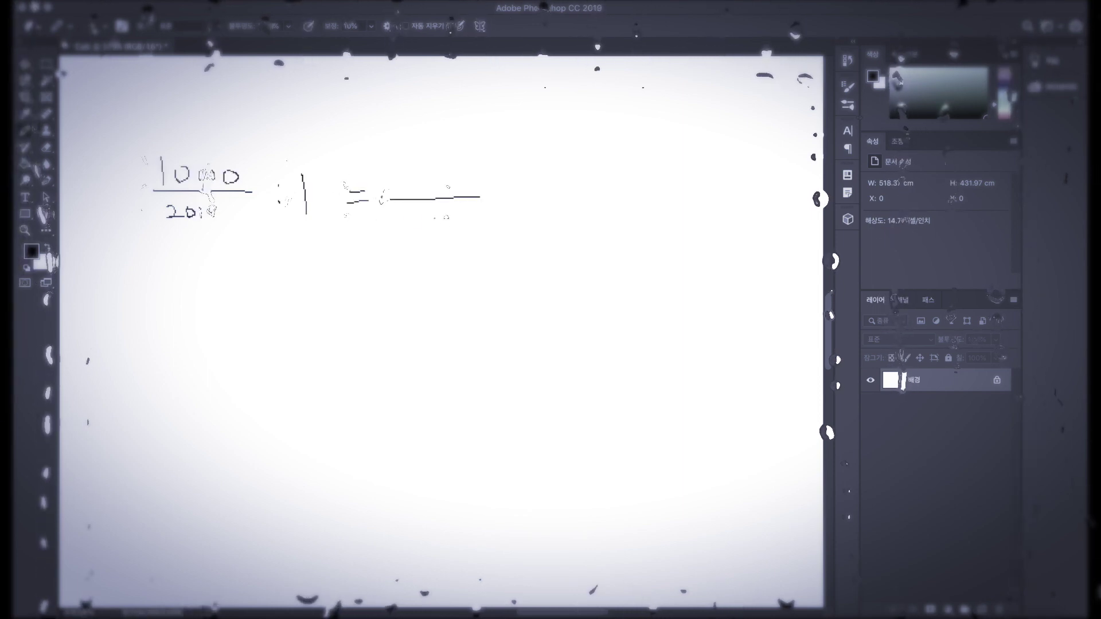
left_click_drag(405, 217, 436, 224)
left_click_drag(439, 217, 464, 221)
mouse_move(410, 163)
left_mouse_down()
mouse_move(411, 187)
mouse_move(431, 187)
left_mouse_up()
mouse_move(450, 169)
left_mouse_down()
mouse_move(452, 190)
mouse_move(472, 192)
left_mouse_up()
left_click(502, 193)
left_click(502, 202)
left_click_drag(518, 197, 549, 189)
mouse_move(536, 209)
left_mouse_down()
mouse_move(565, 224)
mouse_move(607, 201)
left_mouse_up()
left_click_drag(659, 172, 662, 221)
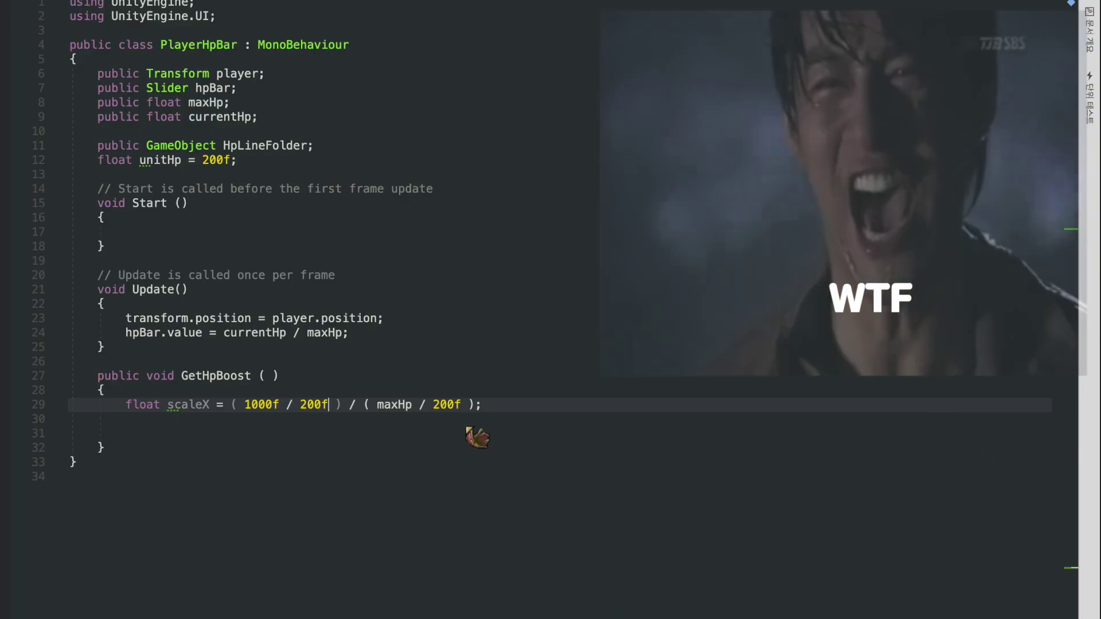
Replace both 200f values in the scaleX line with unitHp
double_click(172, 161)
key("ctrl+c")
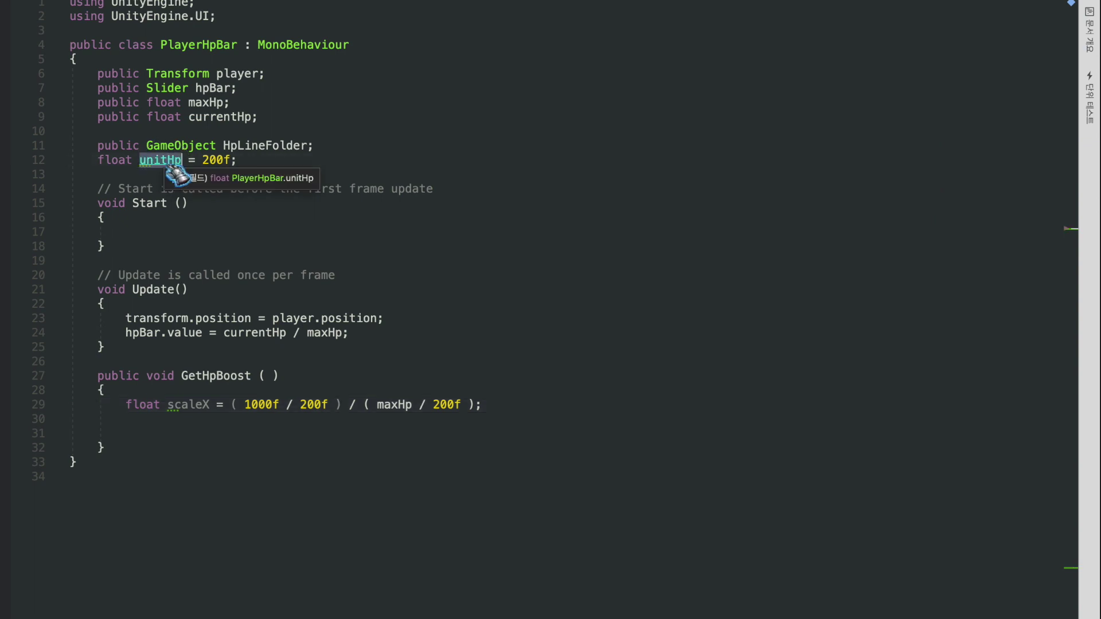
double_click(314, 405)
key("ctrl+v")
double_click(457, 406)
key("ctrl+v")
left_click(565, 420)
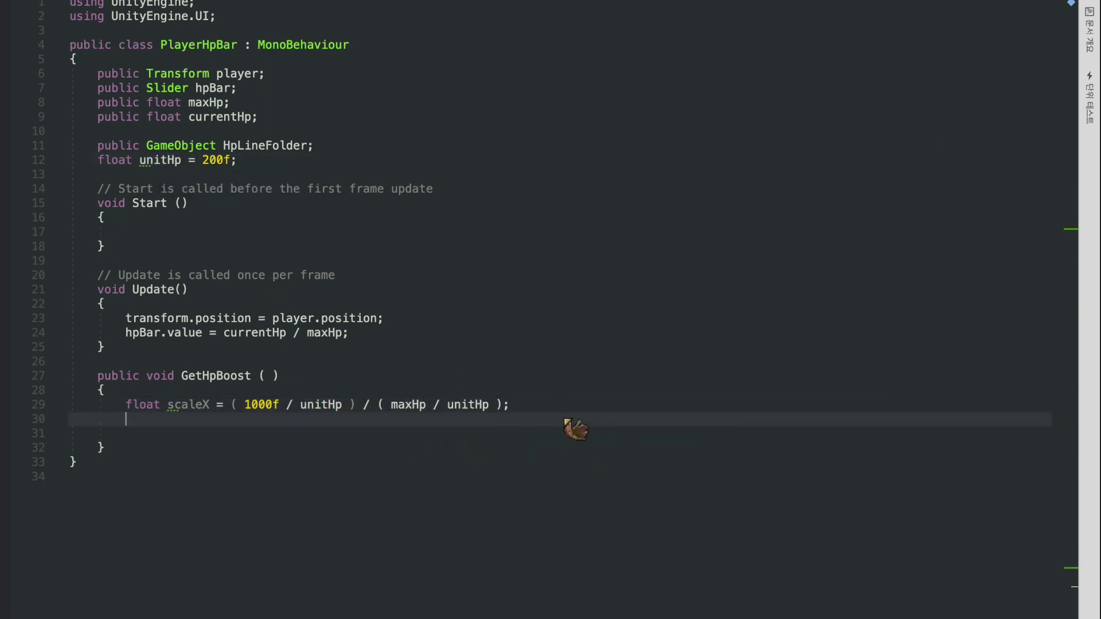
key("Return")
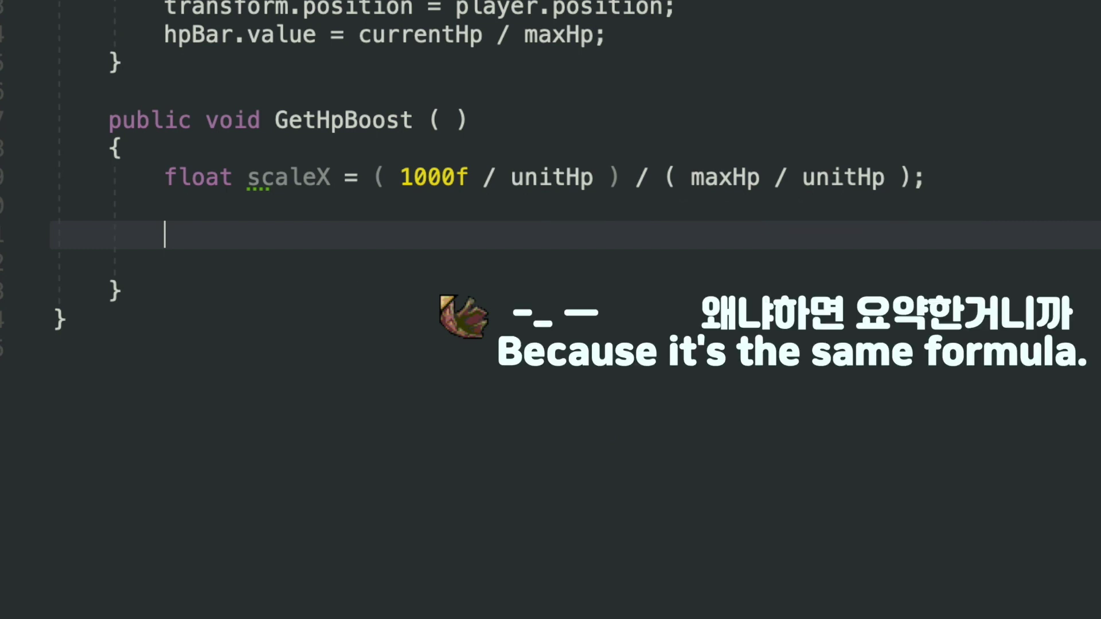
Add a foreach over HpLineFolder.transform setting each child's localScale to new Vector3(scaleX, 1, 1)
type("foreach")
key("Tab")
key("Tab")
type("child")
key("Tab")
type("Hp")
key("Return")
key("Tab")
type(".Transform")
key("shift+Tab")
type("Transform")
key("Return")
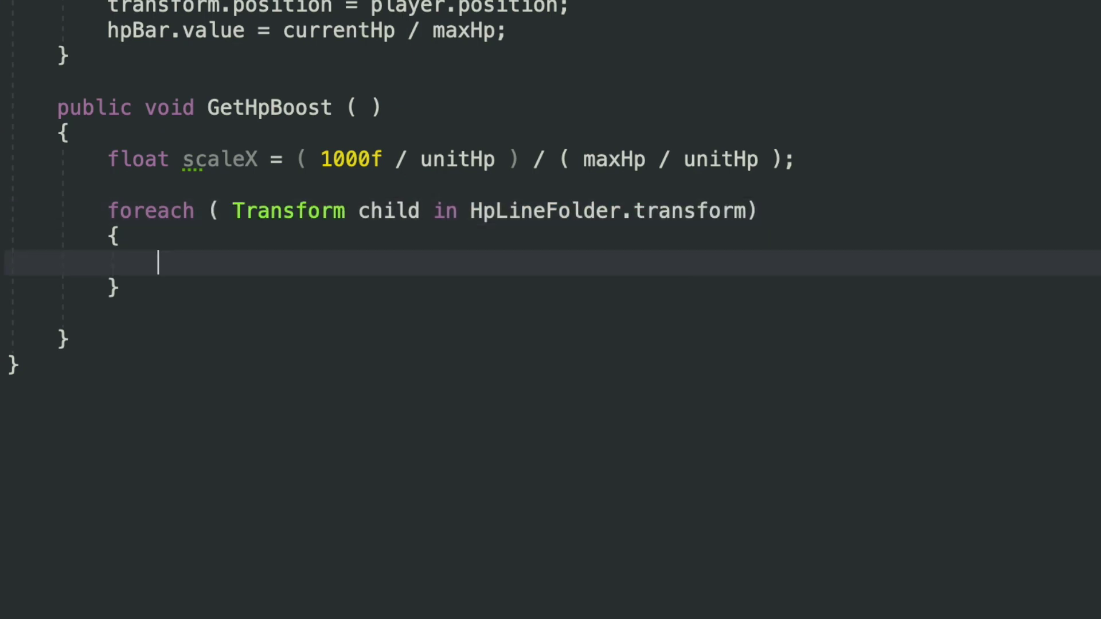
type("= new Vector3 ( scaleX, 1, 1 );")
key("Down")
key("Down")
key("Down")
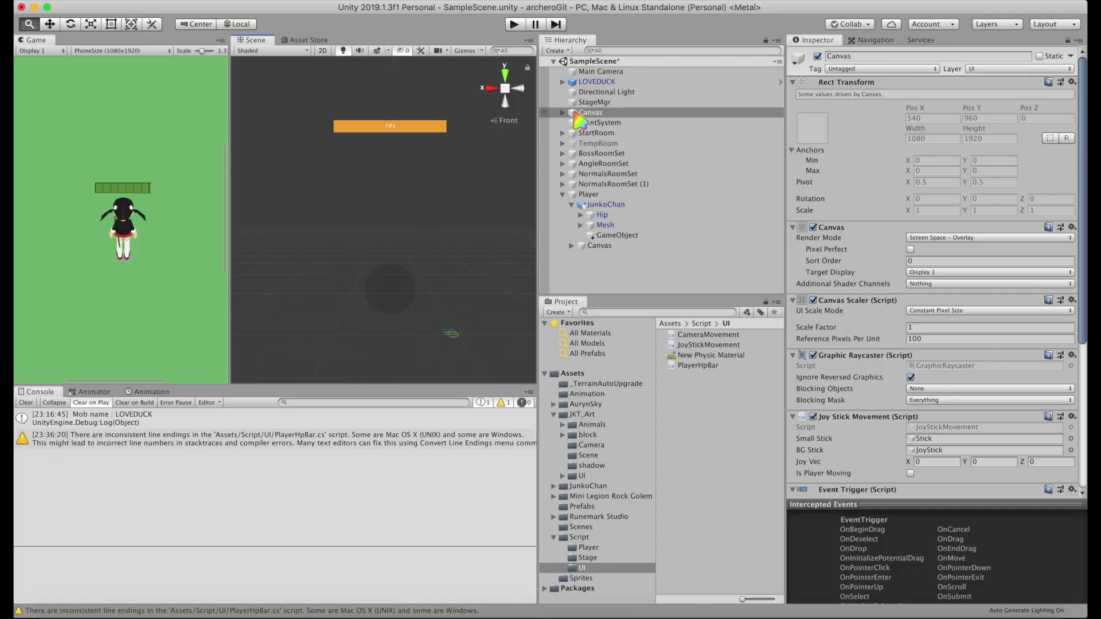
Move the new Button to Pos X 299, then press it twice in play mode
left_click_drag(431, 217, 465, 218)
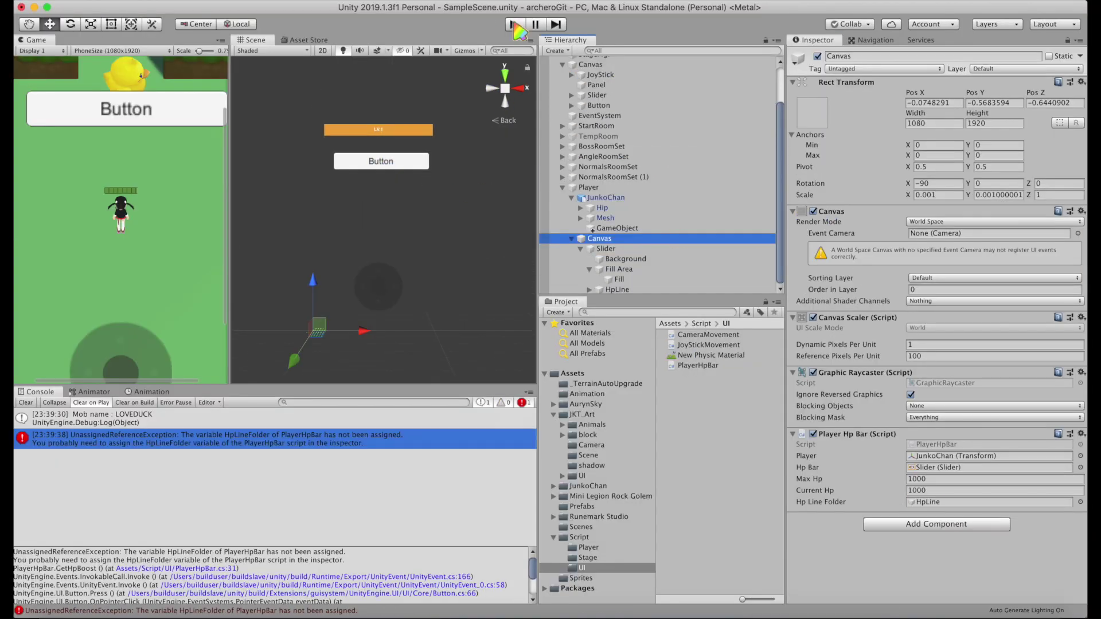
left_click(514, 25)
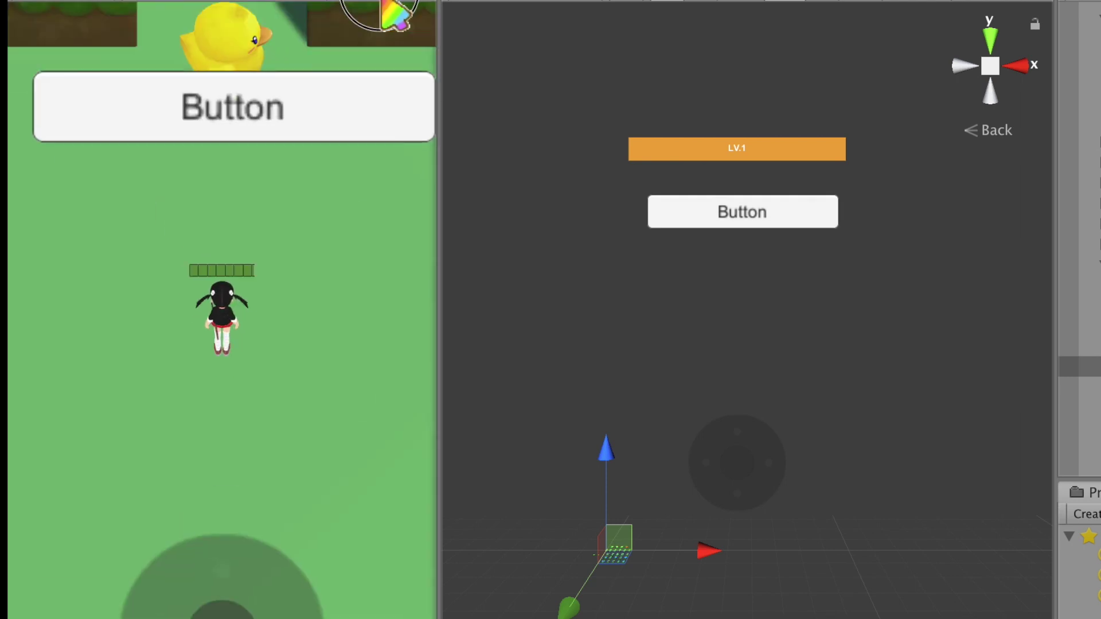
left_click(355, 30)
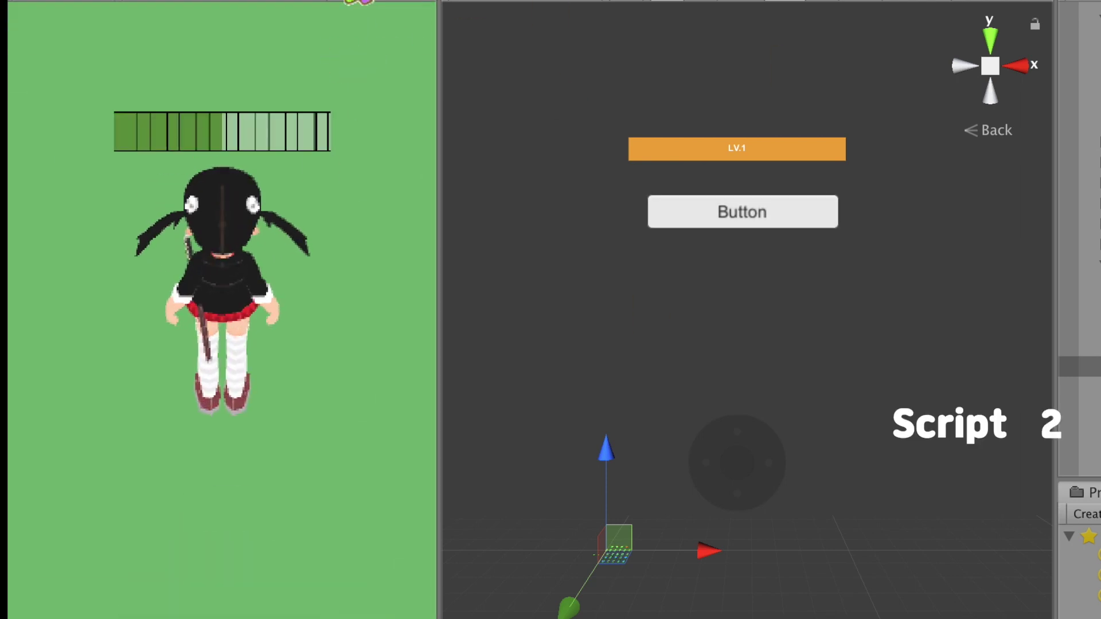
left_click(356, 42)
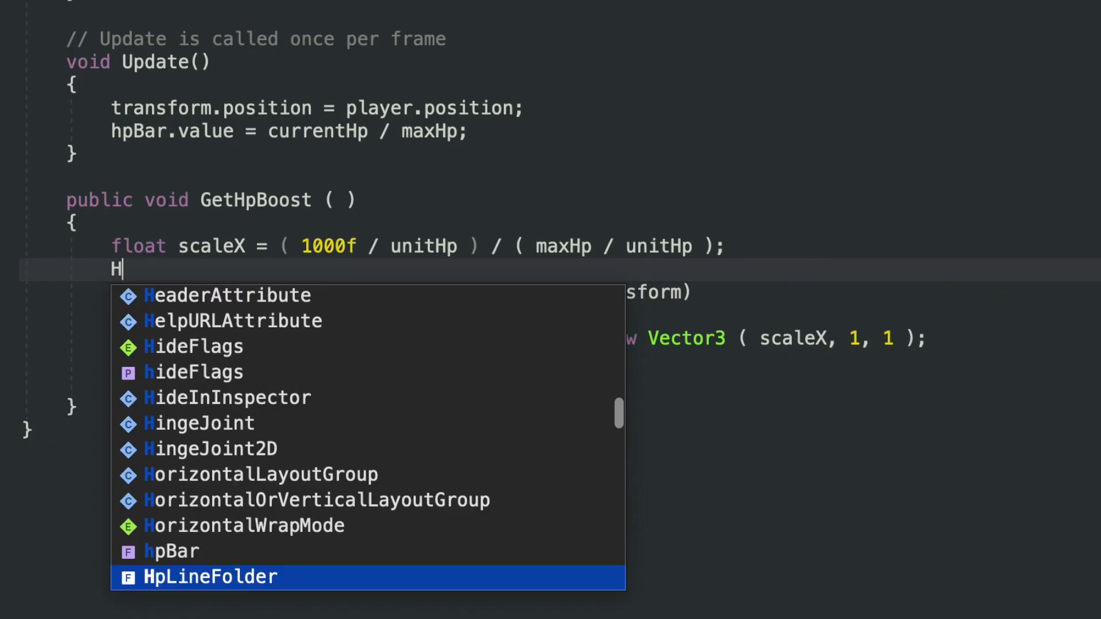
Add maxHp += 150 and SetActive(false/true) on HpLineFolder's HorizontalLayoutGroup object, then press the in-game Button
key("Return")
type(".")
key("Escape")
type("Get")
key("Return")
type("<HorizontalLayoutGroup>().gameObject.SetActive(false)")
type("truem")
key("Return")
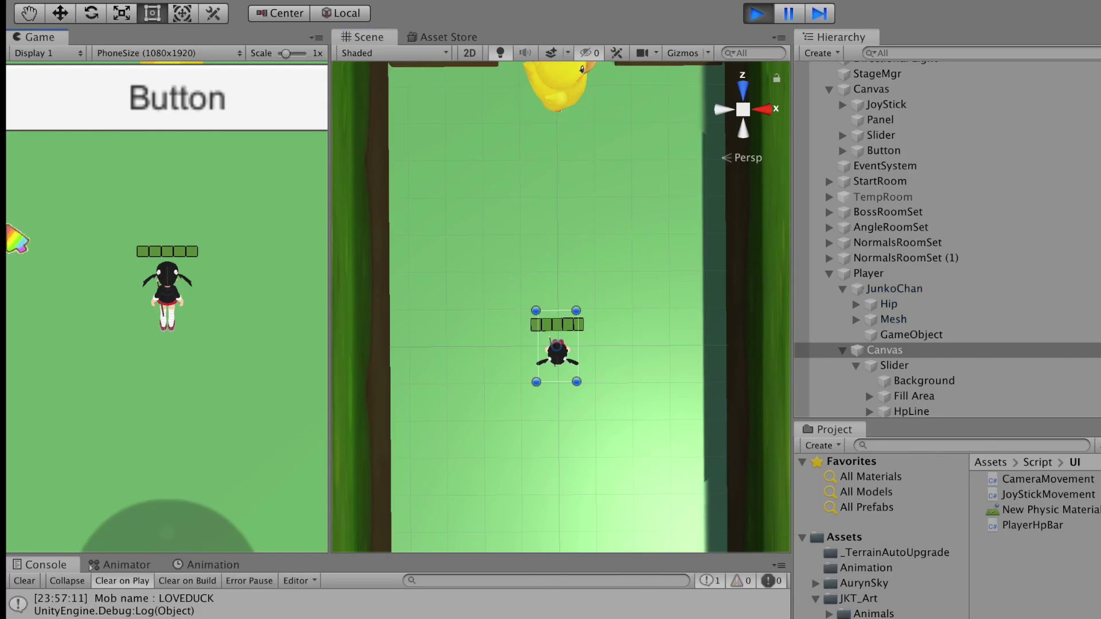
left_click(220, 99)
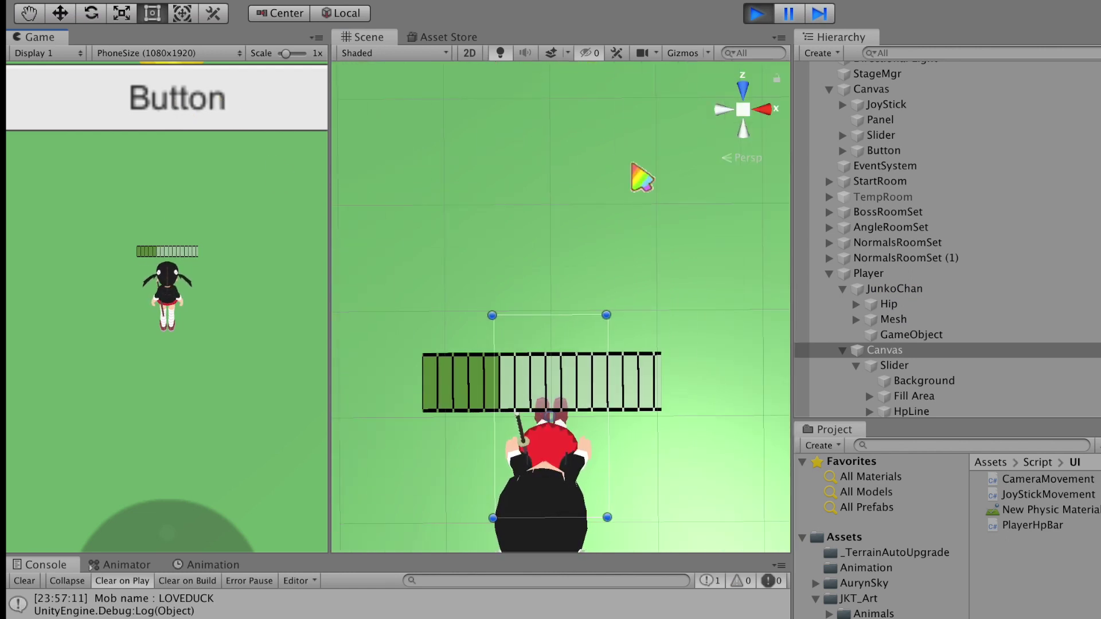
Stop play, reposition two rocks near the player, and run the character toward them with the joystick
left_click(756, 15)
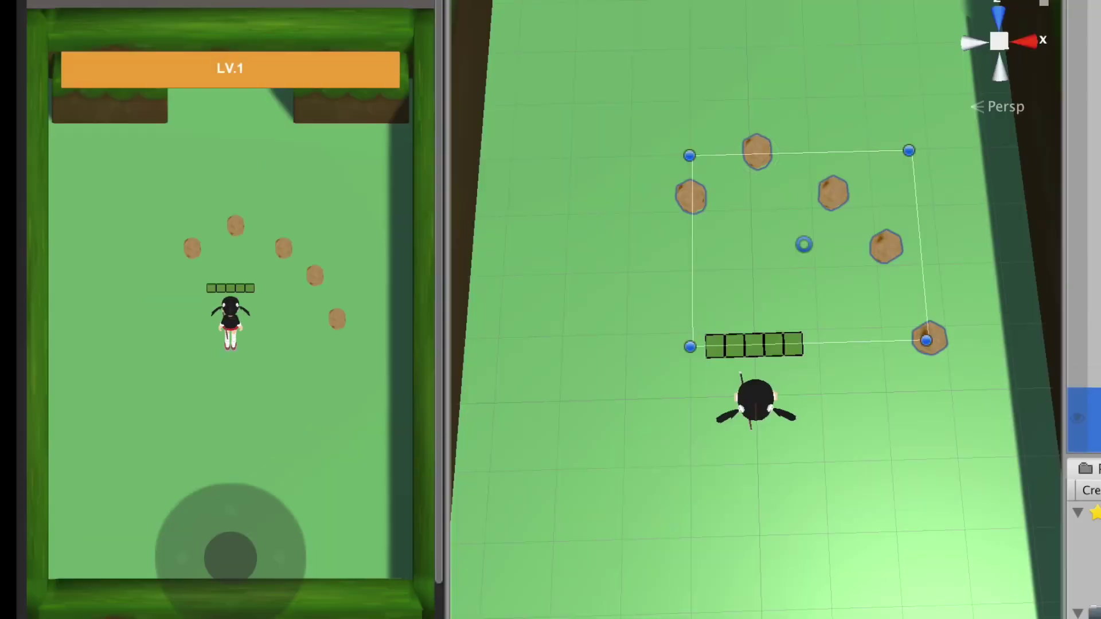
left_click_drag(681, 150, 607, 278)
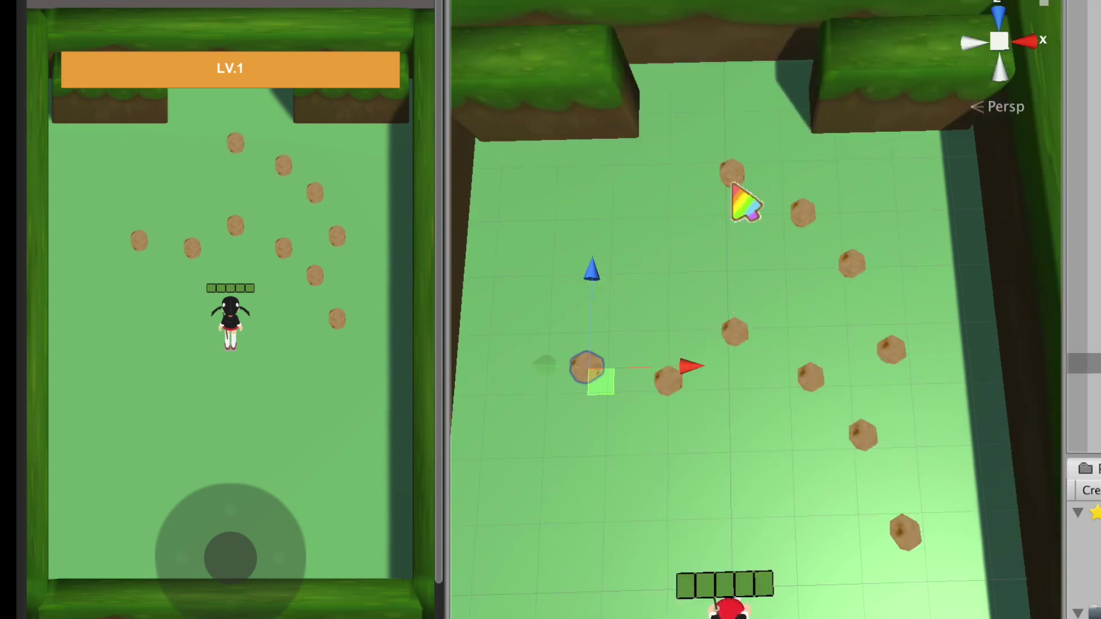
left_click_drag(917, 270, 566, 405)
scroll(742, 368, "down", 5)
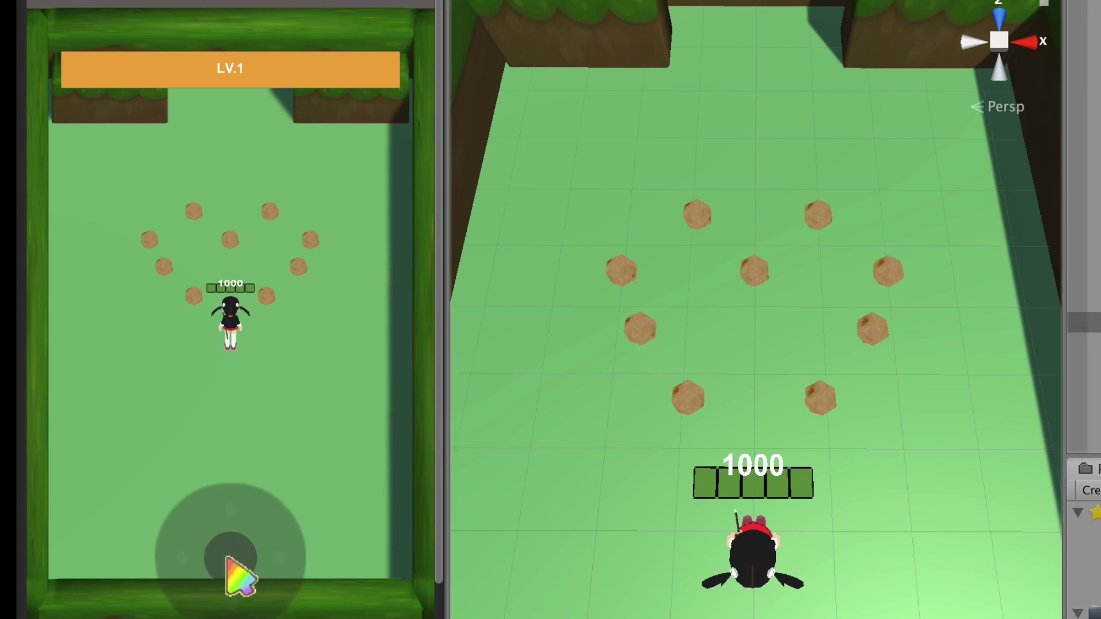
mouse_move(245, 580)
left_mouse_down()
mouse_move(266, 482)
mouse_move(18, 427)
mouse_move(521, 528)
mouse_move(25, 405)
mouse_move(685, 570)
mouse_move(61, 467)
left_mouse_up()
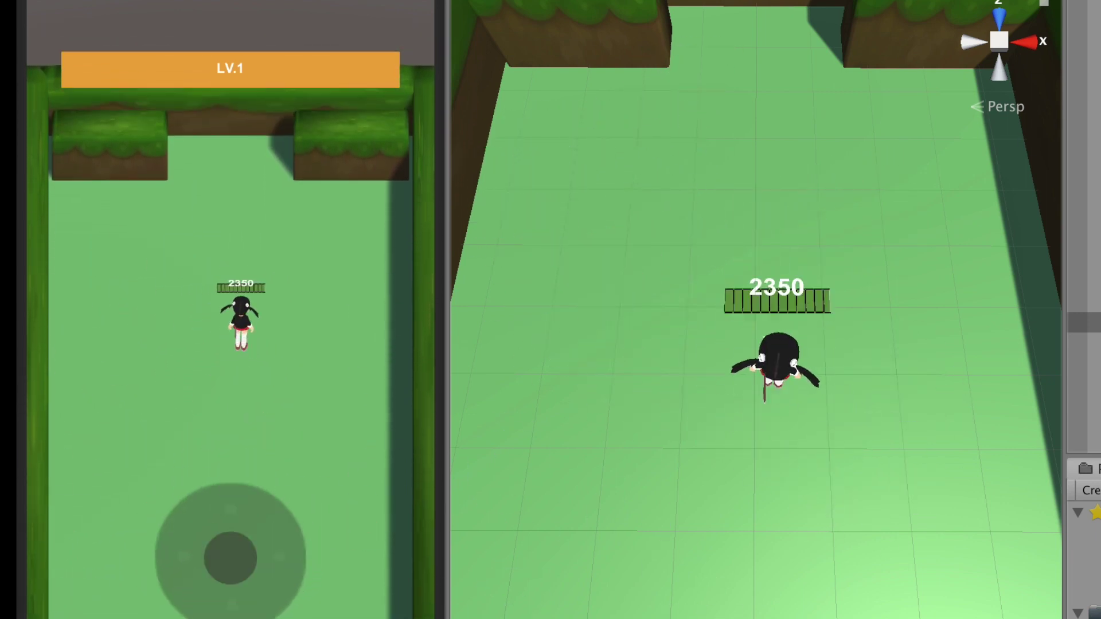